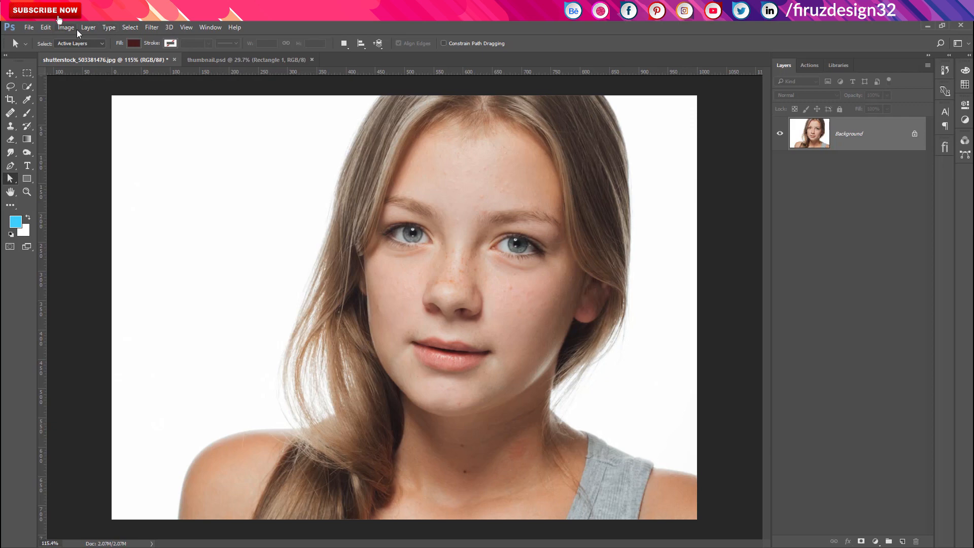
- Check the photo's pixel dimensions and resolution in the Image Size settings without changing them
left_click(73, 29)
left_click(84, 101)
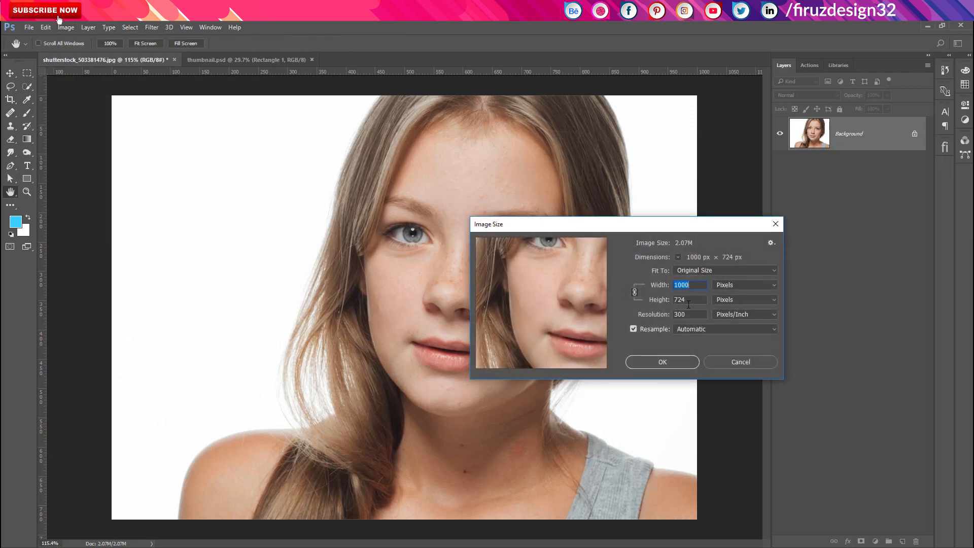
left_click(733, 363)
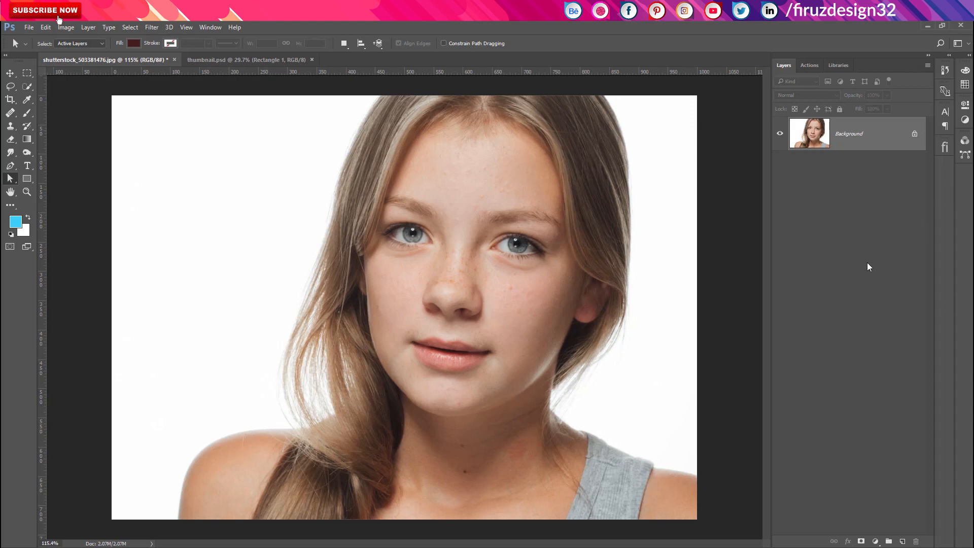
- Duplicate the Background layer and make the copy the active layer for retouching
key("ctrl+j")
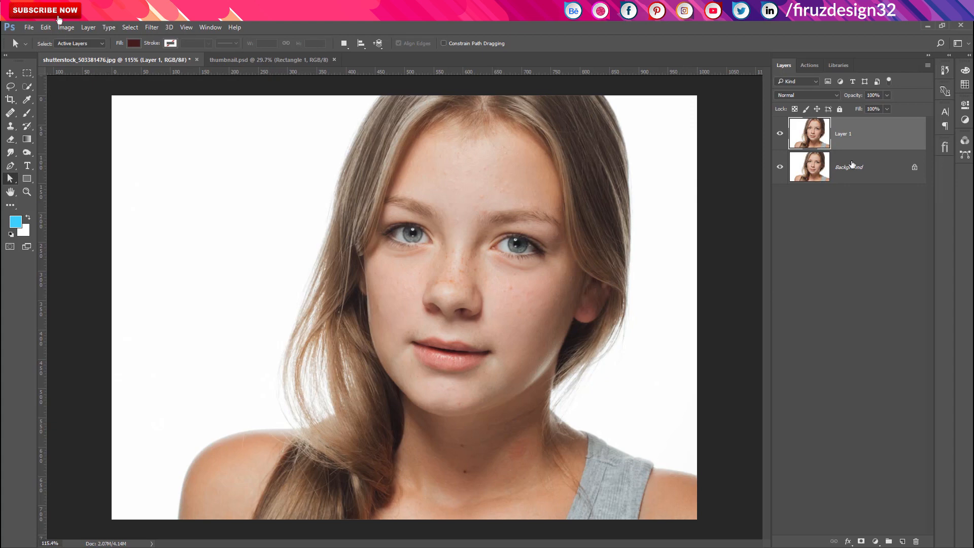
key("F9")
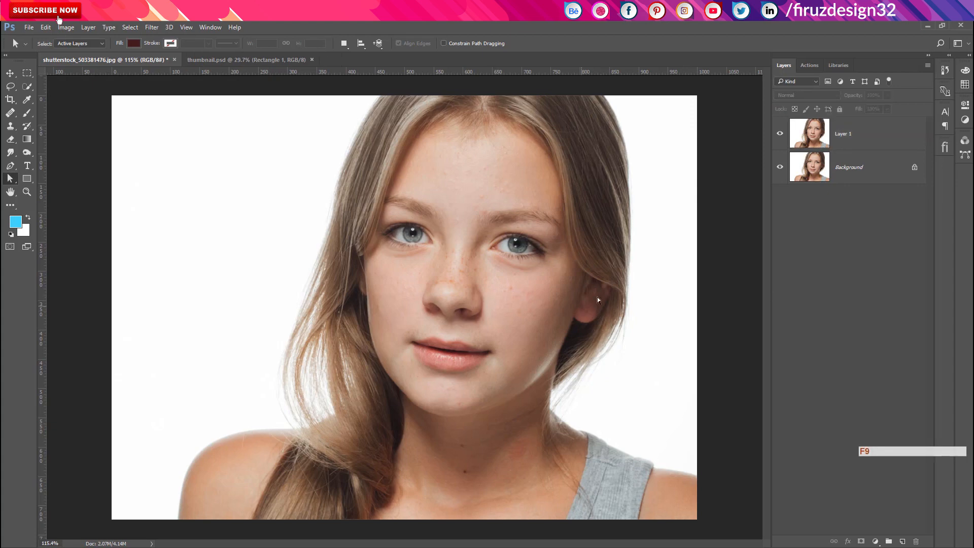
left_click(854, 139)
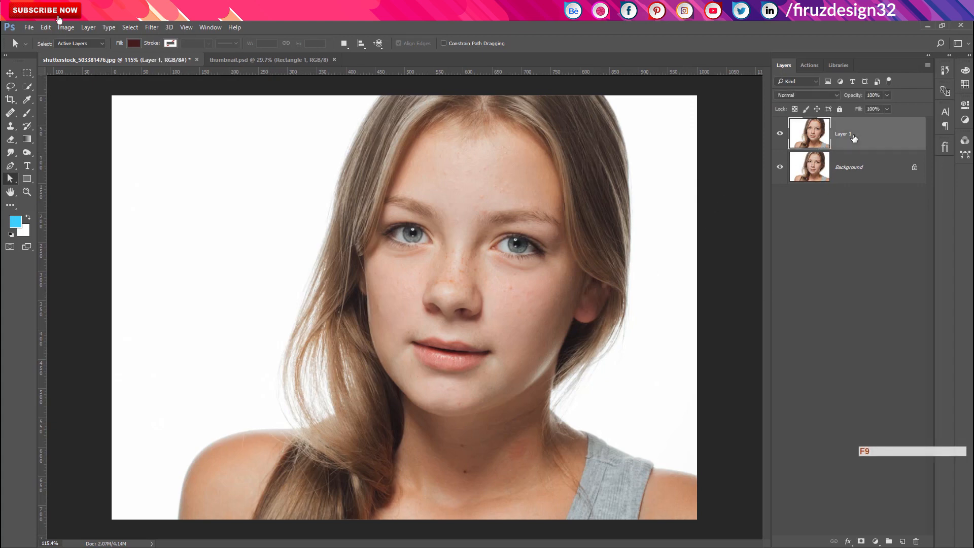
- Remove the blemishes on the cheek on the photo's right side with the Spot Healing Brush
left_click(11, 113)
left_click(14, 116)
left_click(60, 112)
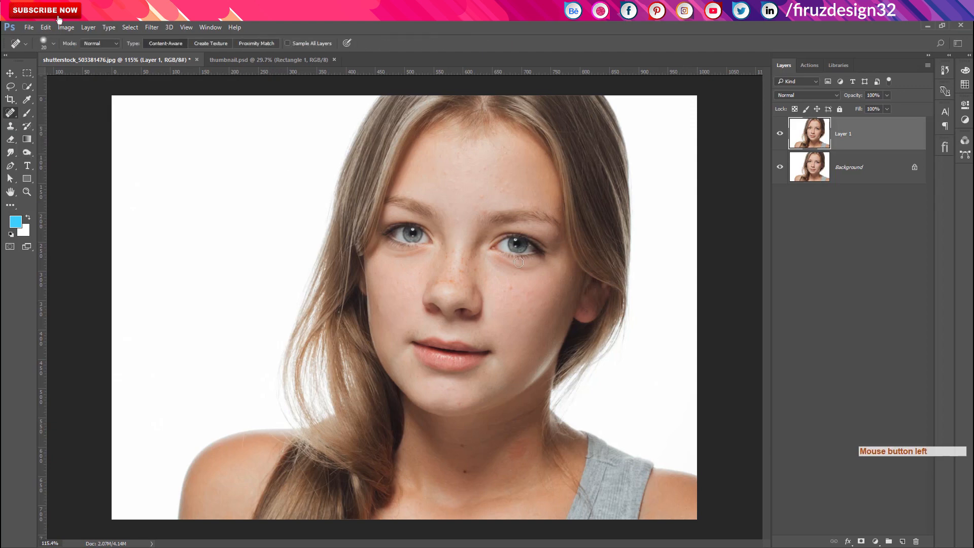
left_click_drag(512, 287, 519, 312)
left_click(504, 295)
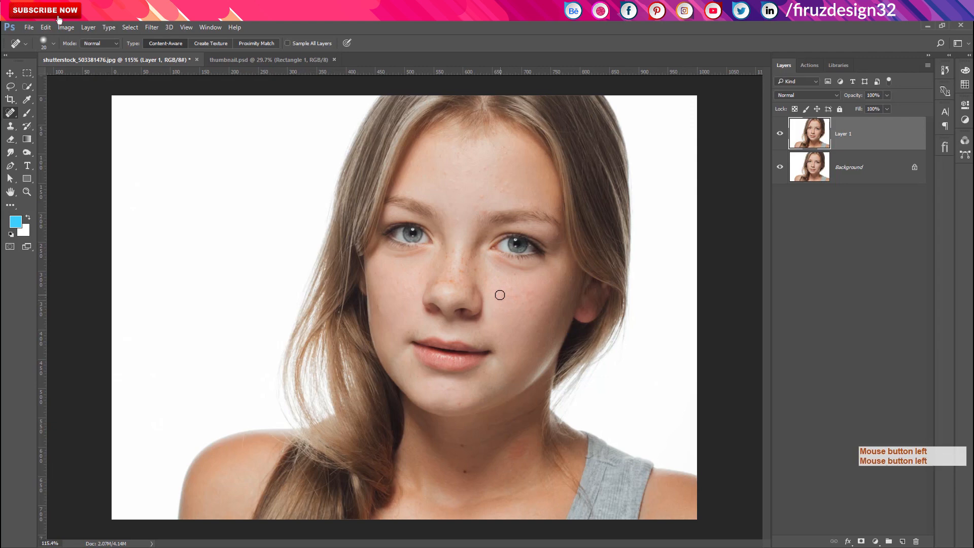
left_click(505, 291)
left_click(513, 288)
left_click(523, 289)
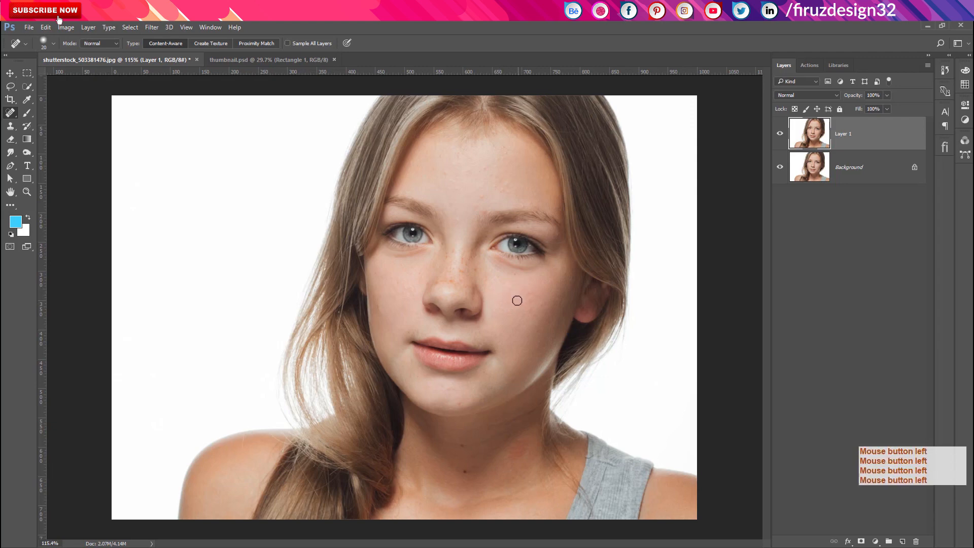
left_click(536, 315)
left_click(529, 295)
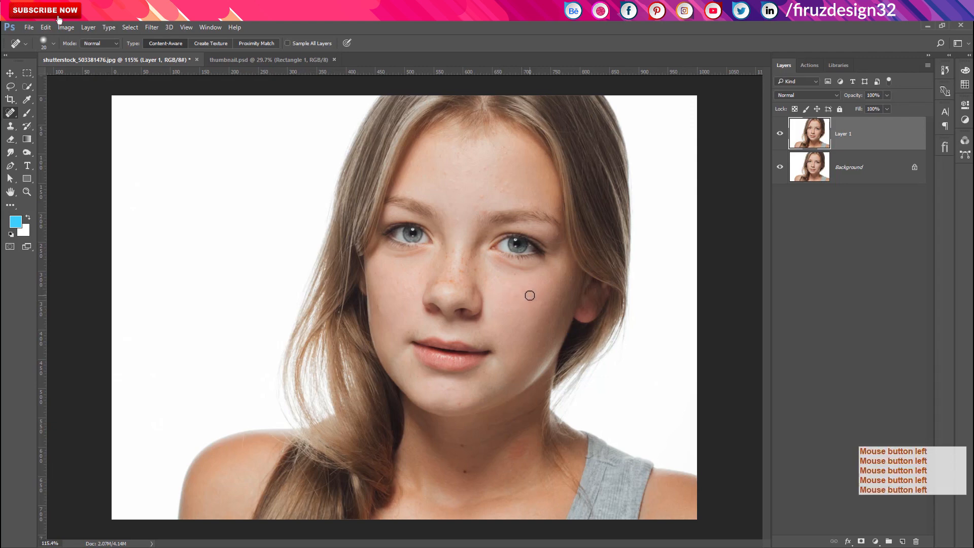
- Heal the small blemishes across the forehead and above the eyebrows
scroll(487, 213, "up", 3)
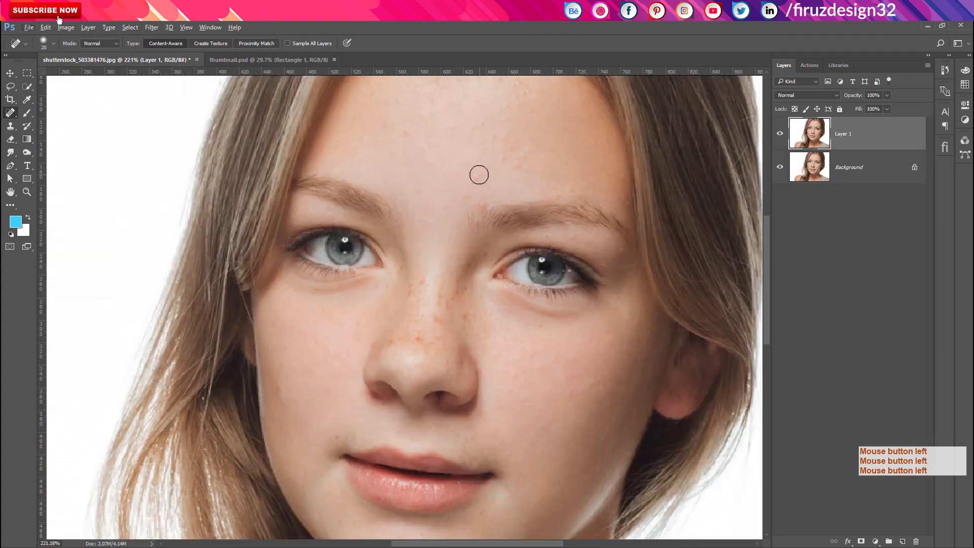
left_click(404, 131)
left_click(470, 195)
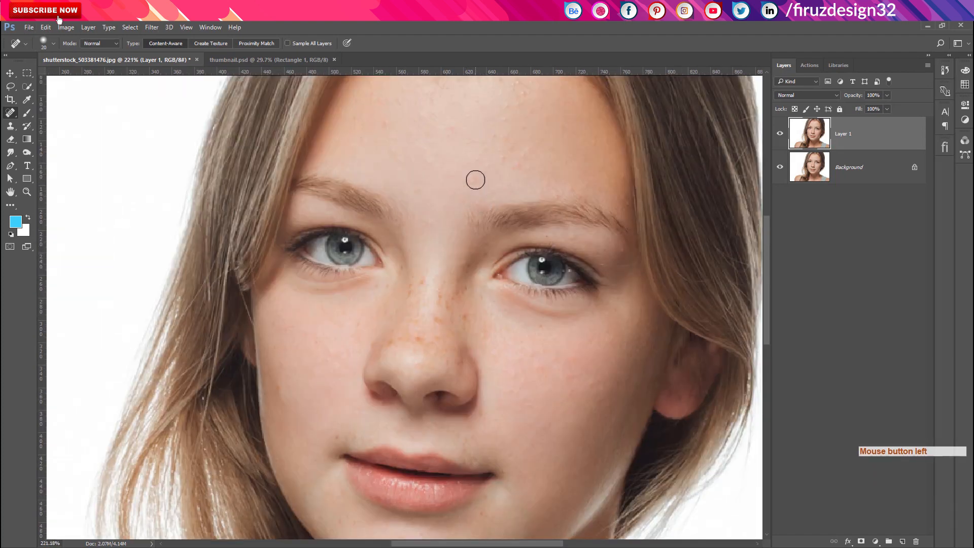
left_click(520, 166)
left_click(516, 162)
left_click(518, 153)
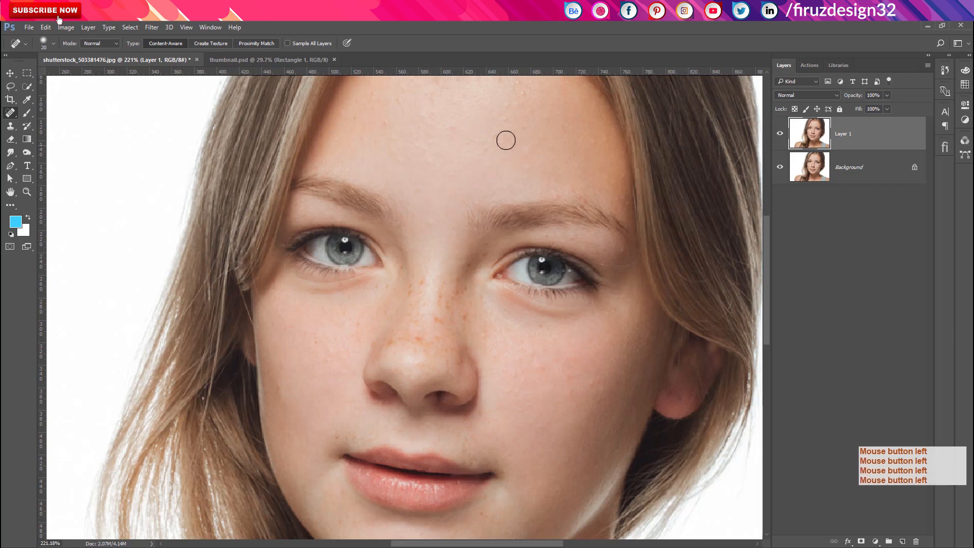
left_click(437, 134)
left_click(387, 130)
- Heal the freckles along the shaded side and the middle of the nose bridge
left_click(469, 318)
left_click(464, 317)
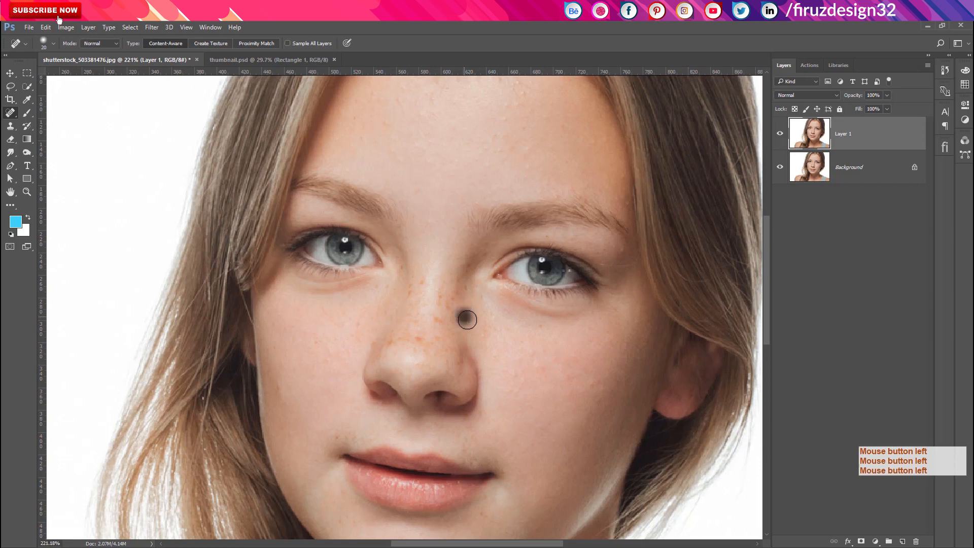
left_click(467, 318)
left_click(445, 307)
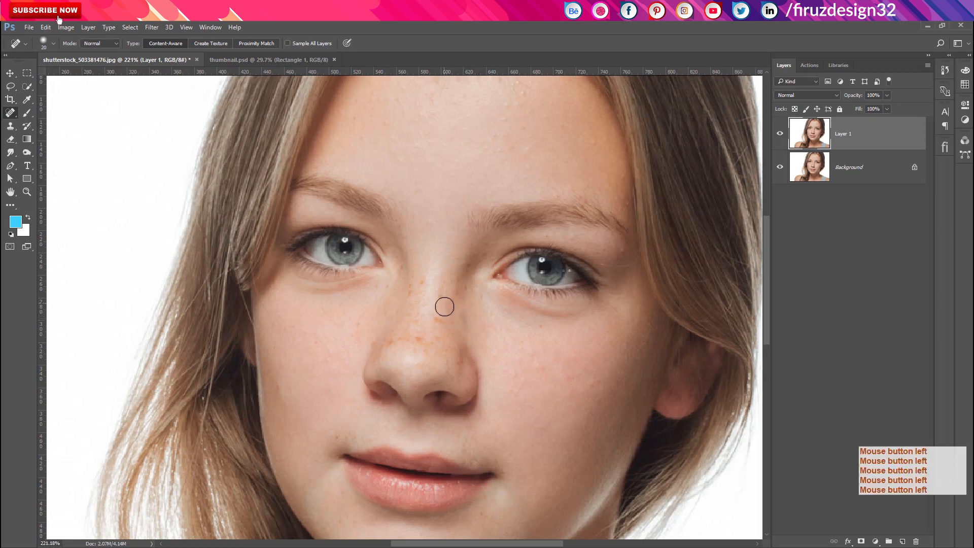
left_click(438, 324)
left_click(437, 325)
left_click(436, 299)
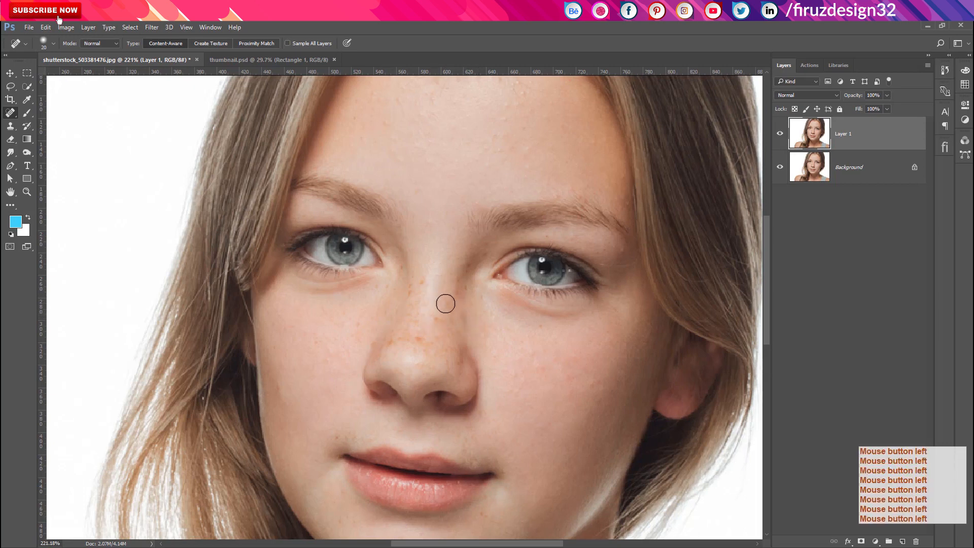
- Heal the remaining freckles on the upper bridge, tip and lighter side of the nose
left_click(412, 336)
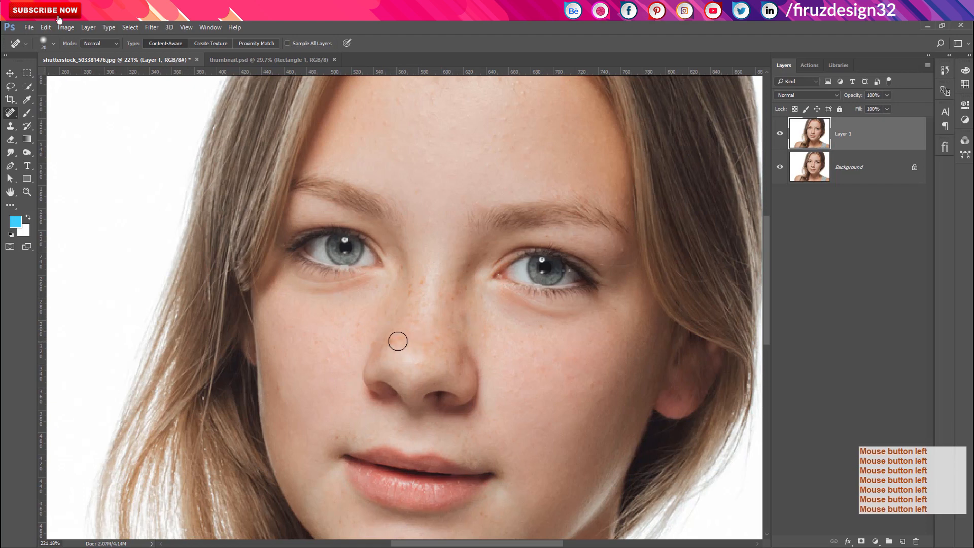
left_click(417, 290)
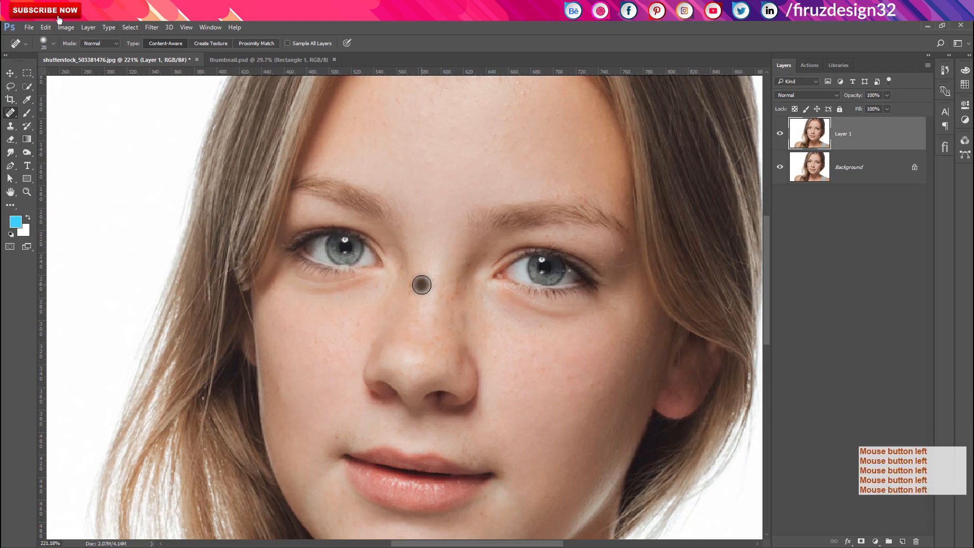
left_click(411, 289)
left_click(409, 292)
left_click(413, 312)
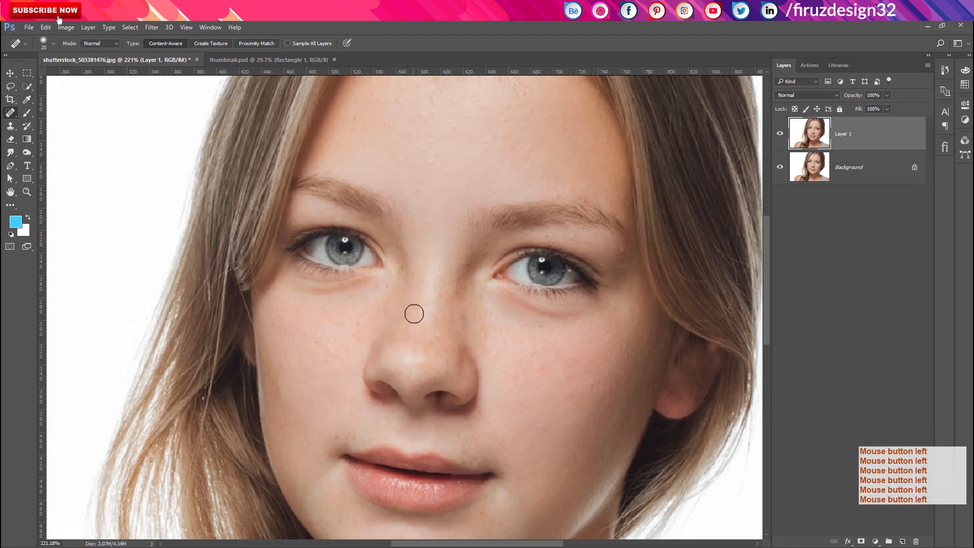
left_click(409, 333)
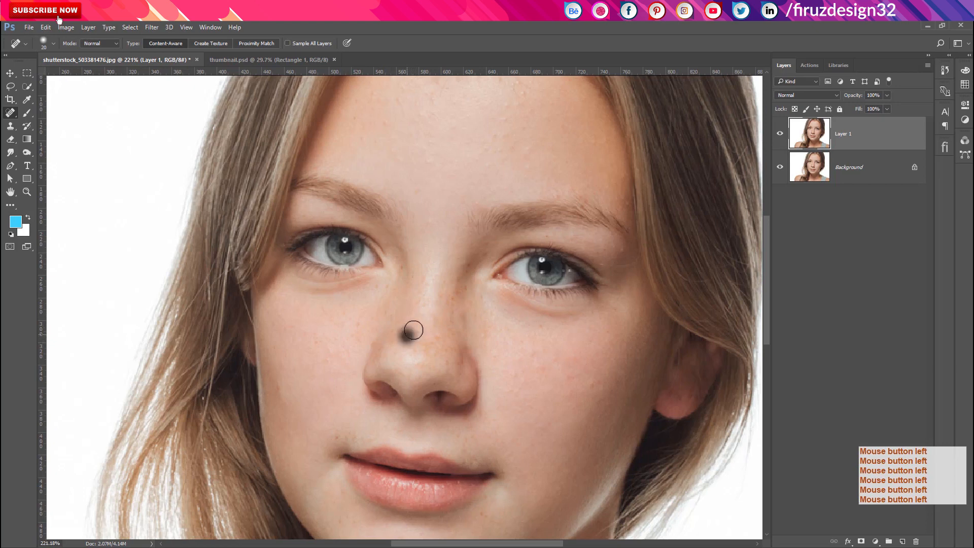
left_click(440, 347)
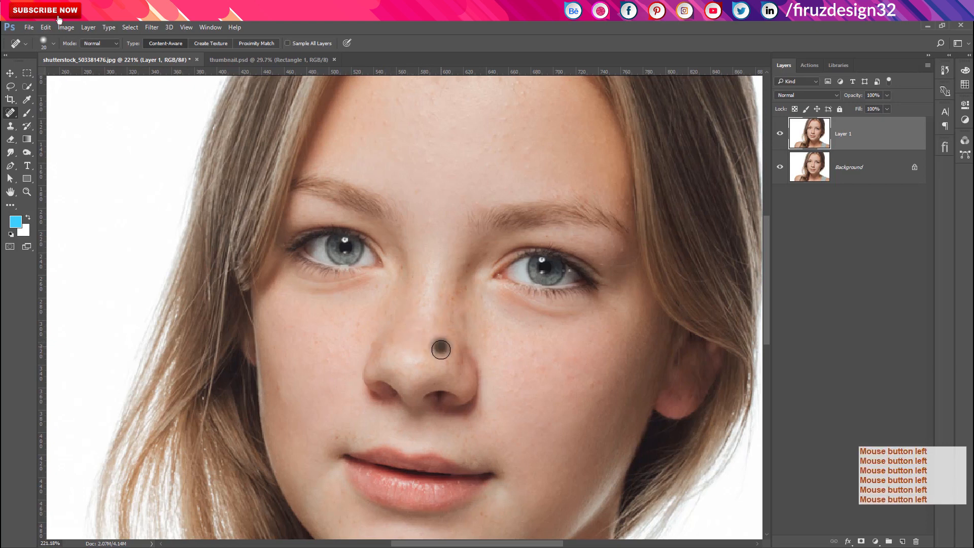
left_click(430, 355)
left_click(416, 356)
left_click(394, 339)
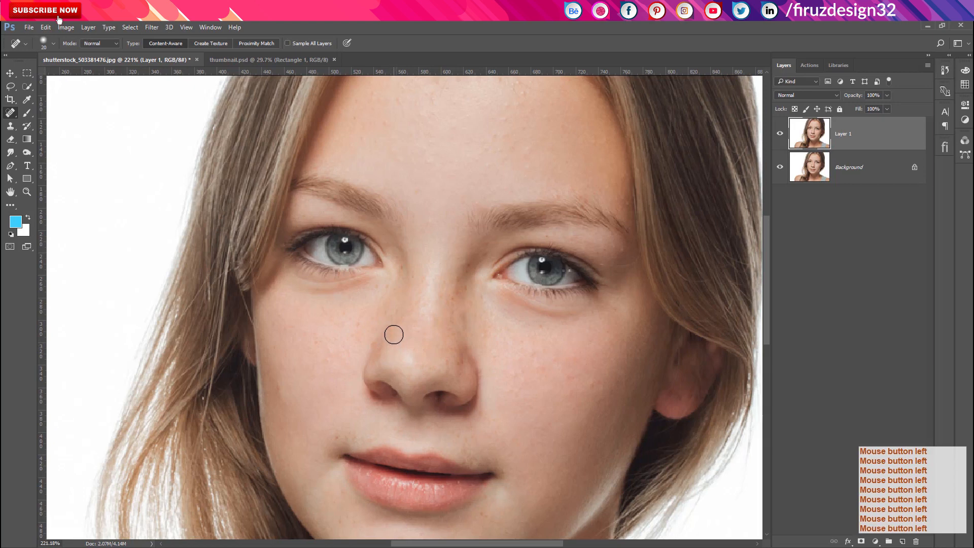
left_click(393, 336)
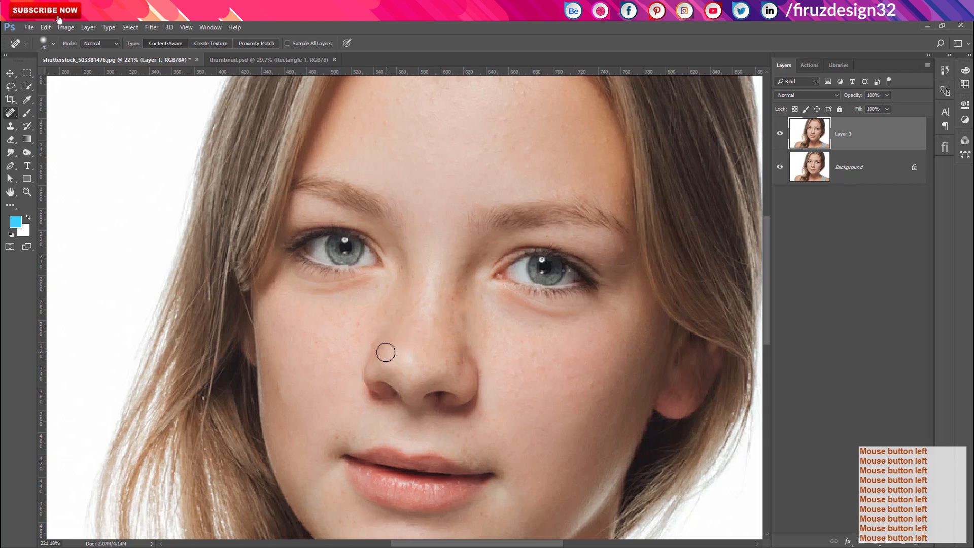
- Heal the spots on the cheek and under the eye on the photo's left side
left_click(356, 336)
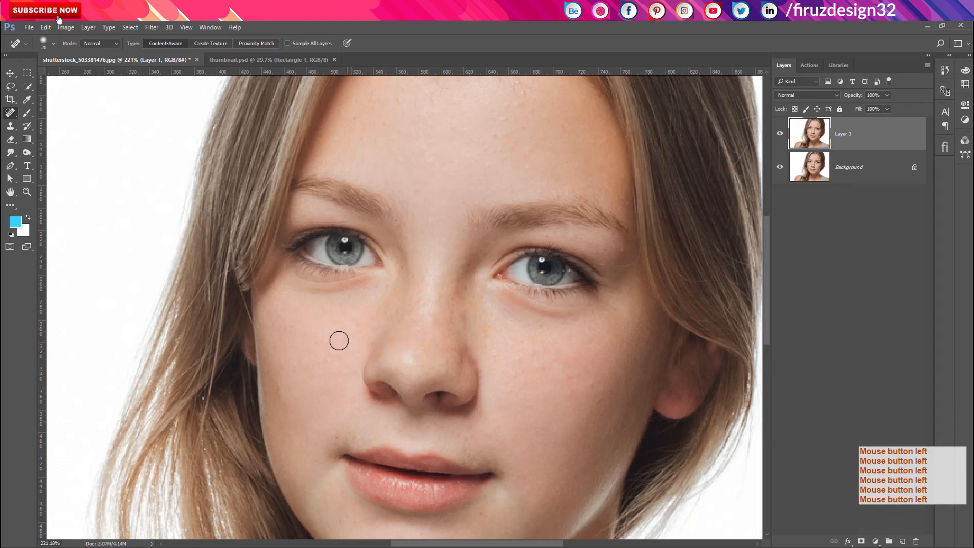
left_click(332, 359)
left_click(303, 330)
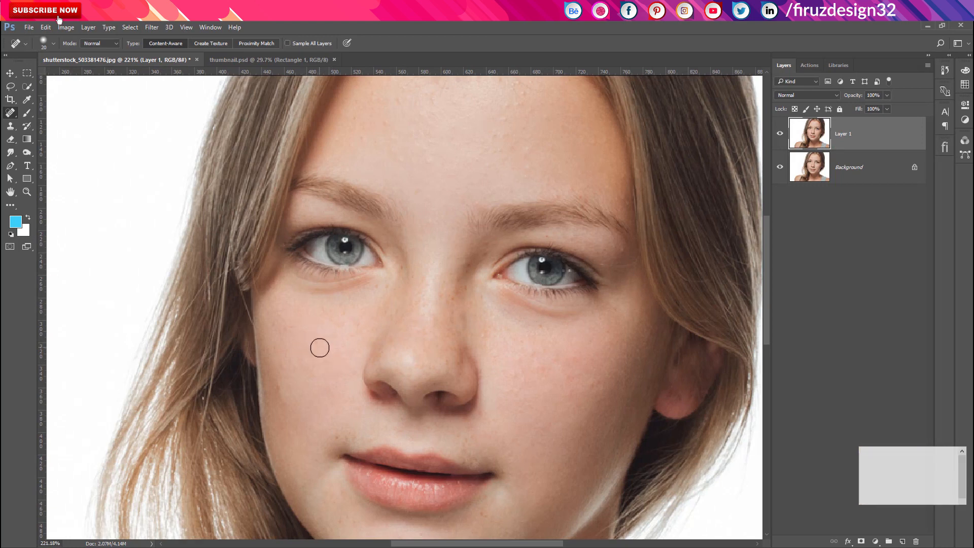
left_click(287, 330)
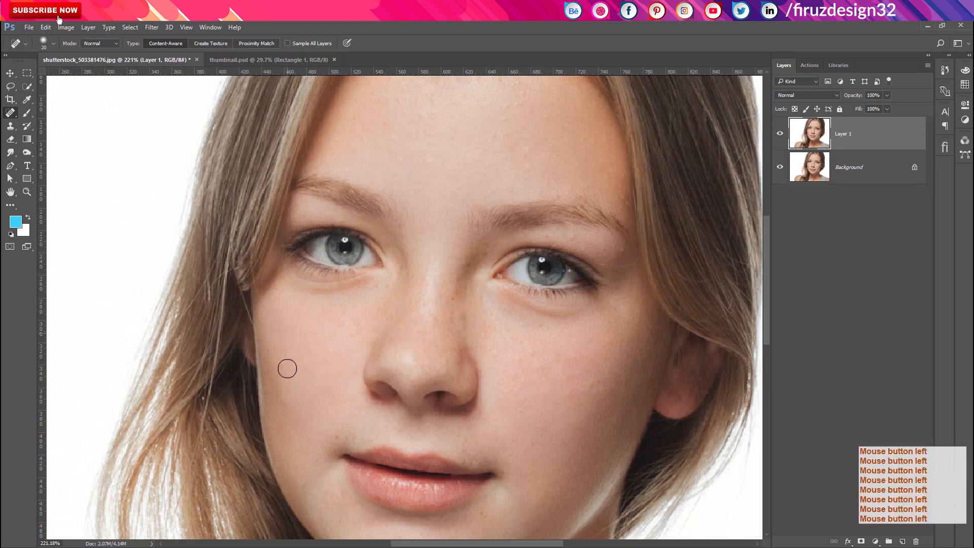
left_click(321, 312)
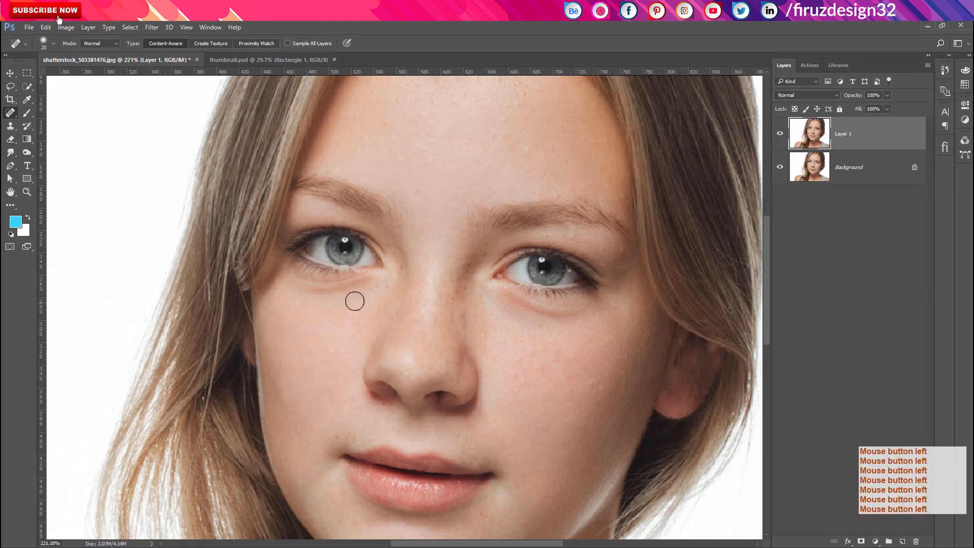
left_click(377, 290)
left_click(388, 286)
- Heal the marks beside the nose bridge, on the cheek at the photo's right side and around the mouth
left_click(461, 290)
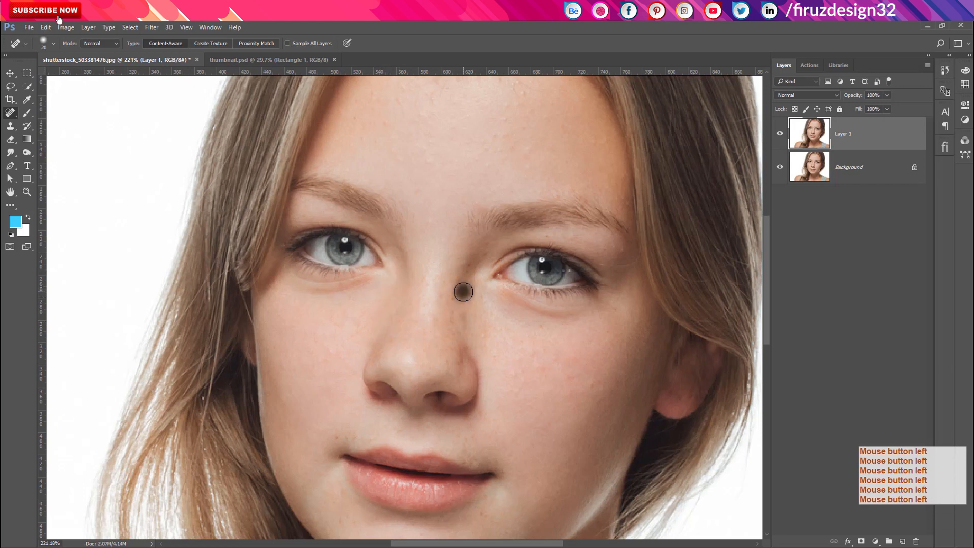
left_click(462, 271)
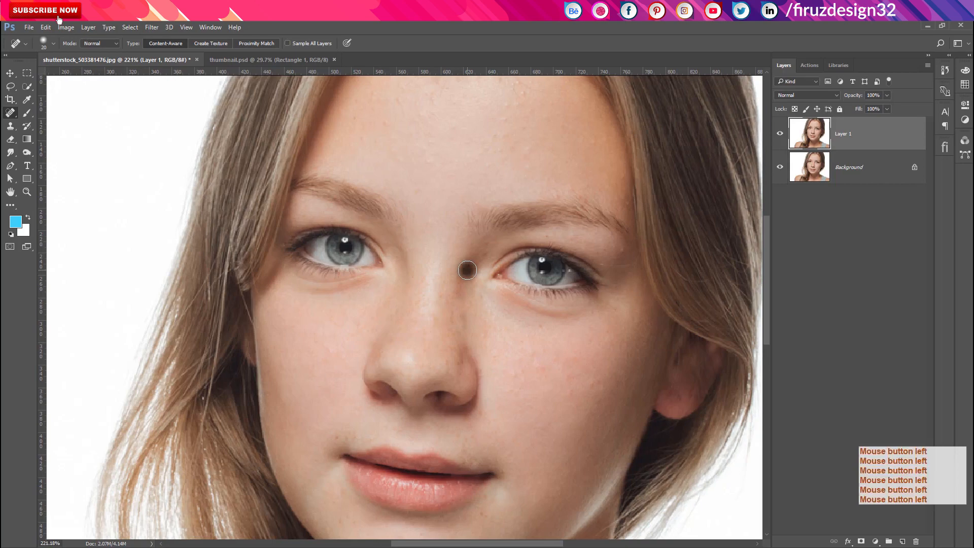
left_click(565, 380)
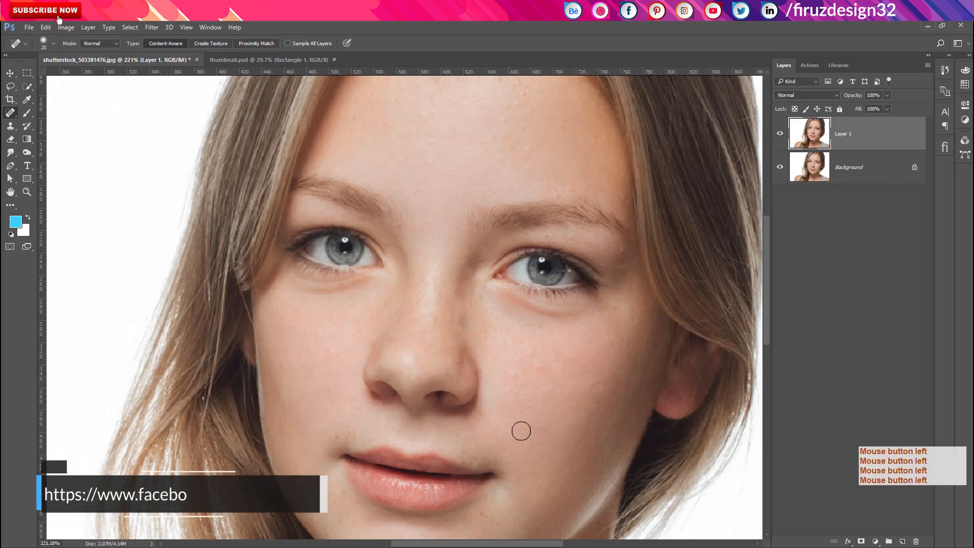
key("space")
mouse_move(520, 428)
left_mouse_down()
mouse_move(536, 326)
mouse_move(551, 455)
left_mouse_up()
left_click(504, 414)
left_click(499, 338)
left_click(372, 336)
left_click(381, 428)
- Touch up the remaining blemishes on the upper forehead near the hairline and between the eyebrows
key("space")
left_click(498, 189)
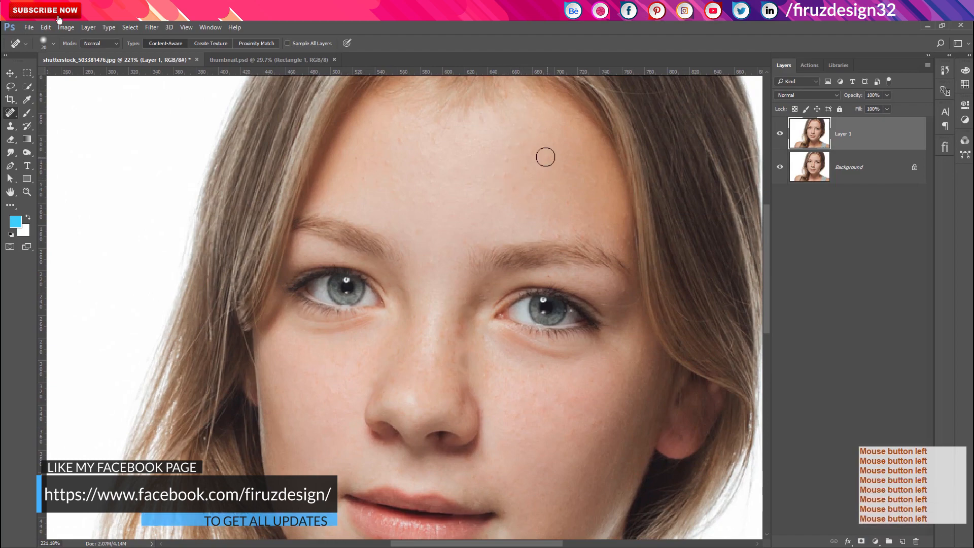
left_click(394, 121)
left_click(486, 208)
- Heal the leftover marks on the side of the nose and the dark mole on the neck
key("space")
left_click_drag(569, 413, 568, 327)
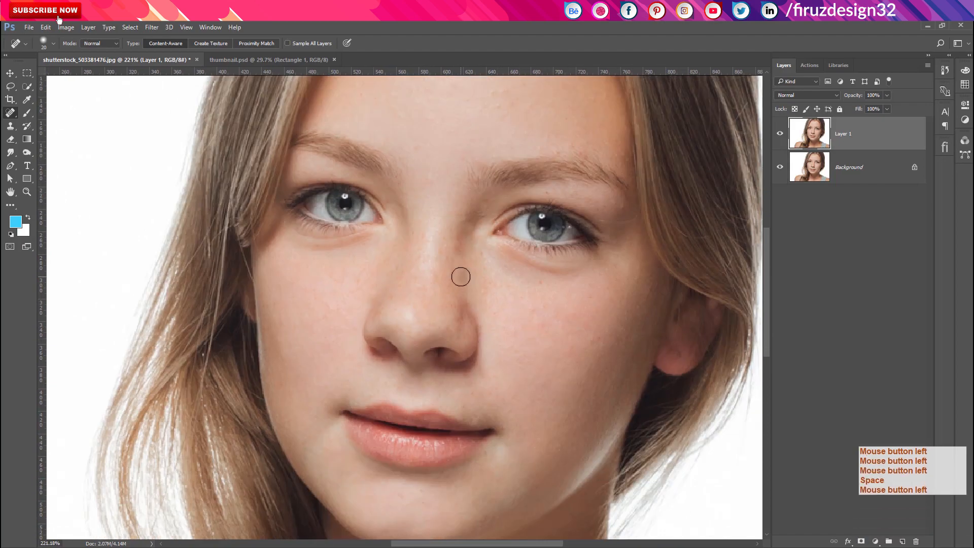
left_click_drag(446, 268, 460, 276)
key("space")
left_click_drag(511, 357, 541, 314)
key("space")
left_click_drag(519, 443, 510, 282)
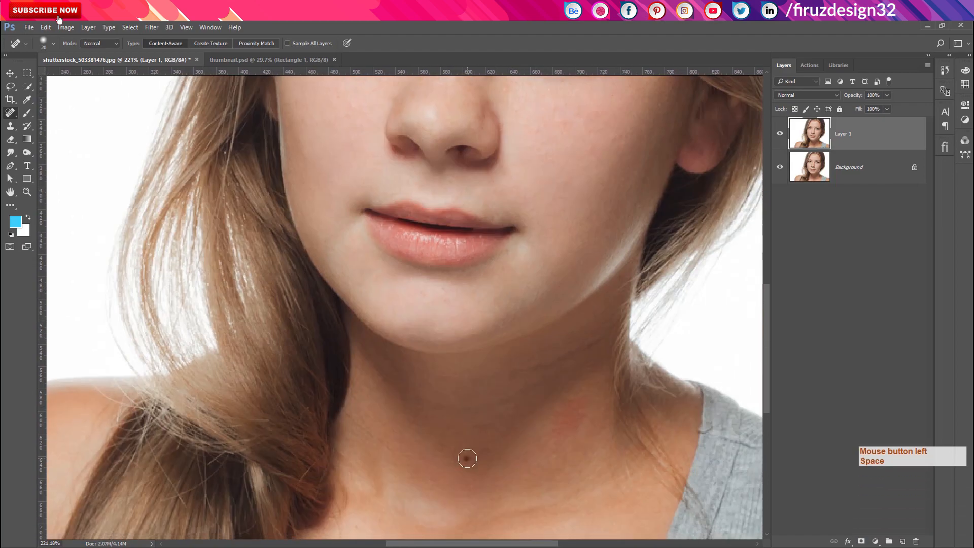
key("ctrl+0")
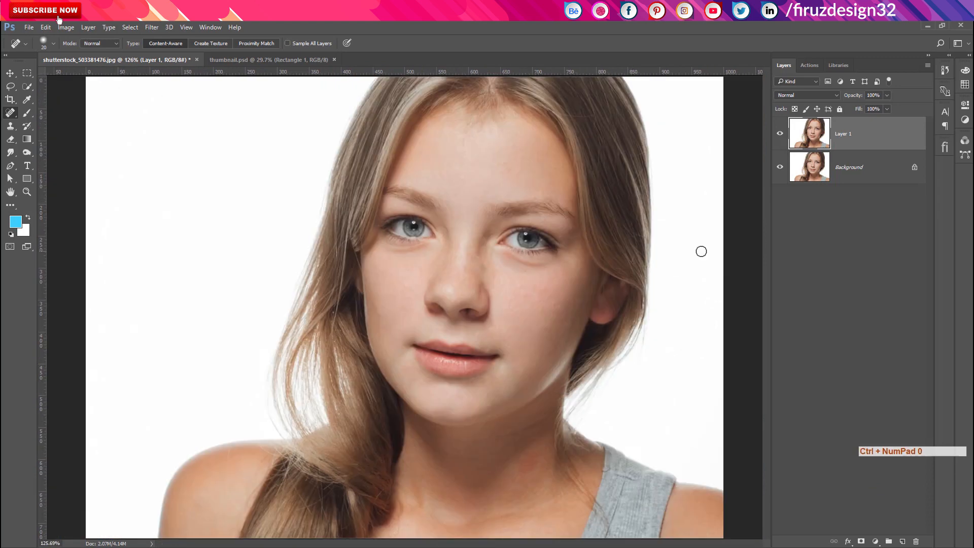
- Toggle the retouched layer's visibility to compare the skin before and after healing, leaving the layer shown
left_click(780, 134)
left_click(780, 134)
left_click(780, 134)
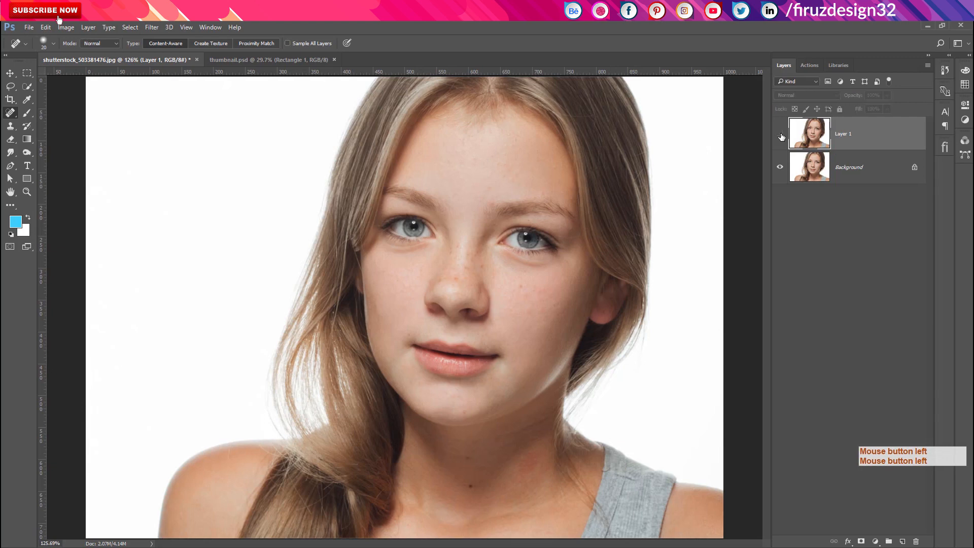
left_click(780, 134)
- Rename the retouched layer above the Background as 2nd
double_click(841, 133)
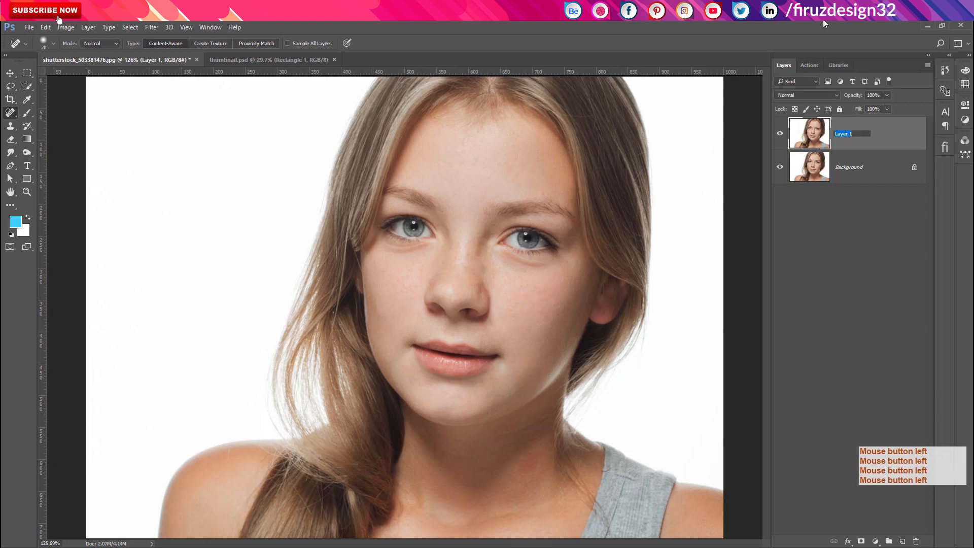
type("2nd")
key("Return")
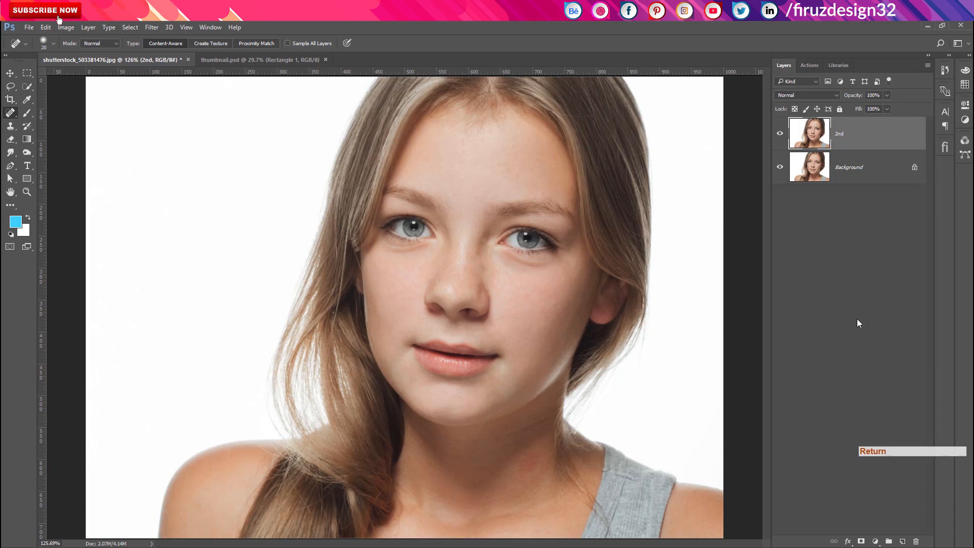
left_click(855, 303)
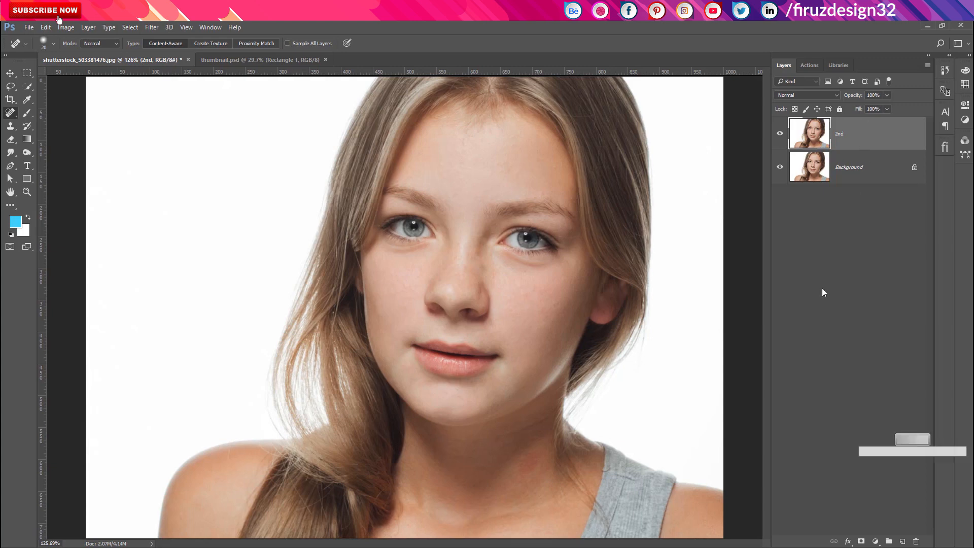
- Make an inverted duplicate of the 2nd layer and set its blend mode to Vivid Light
key("ctrl+j")
key("ctrl+i")
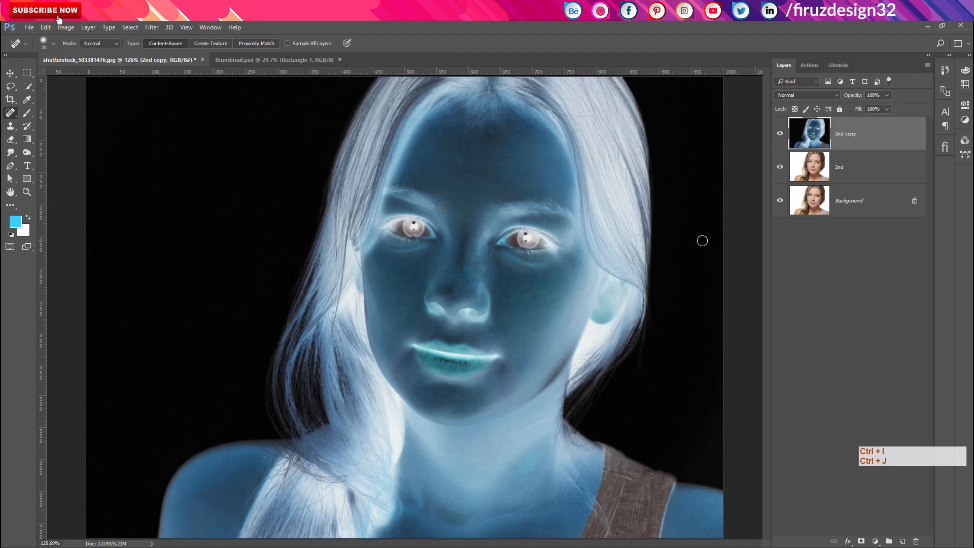
left_click(803, 97)
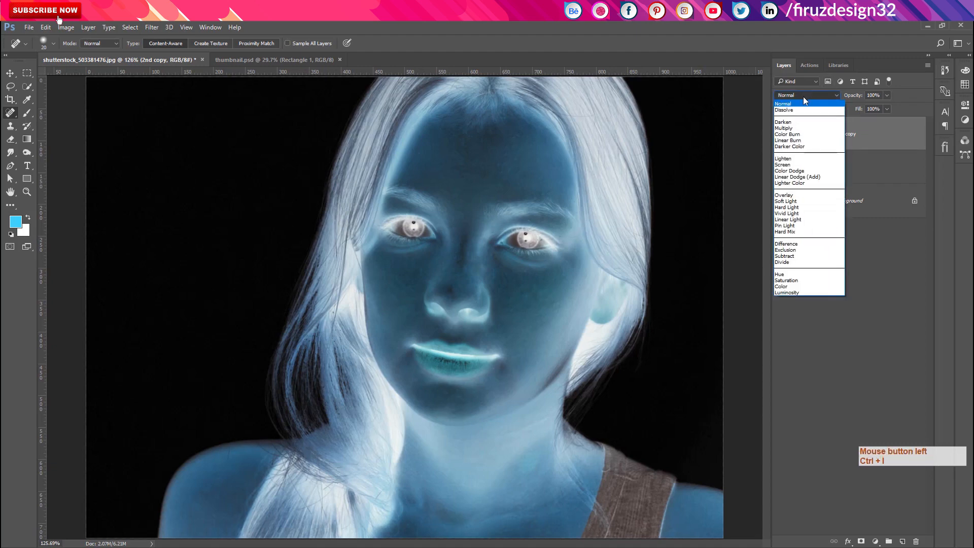
left_click(793, 213)
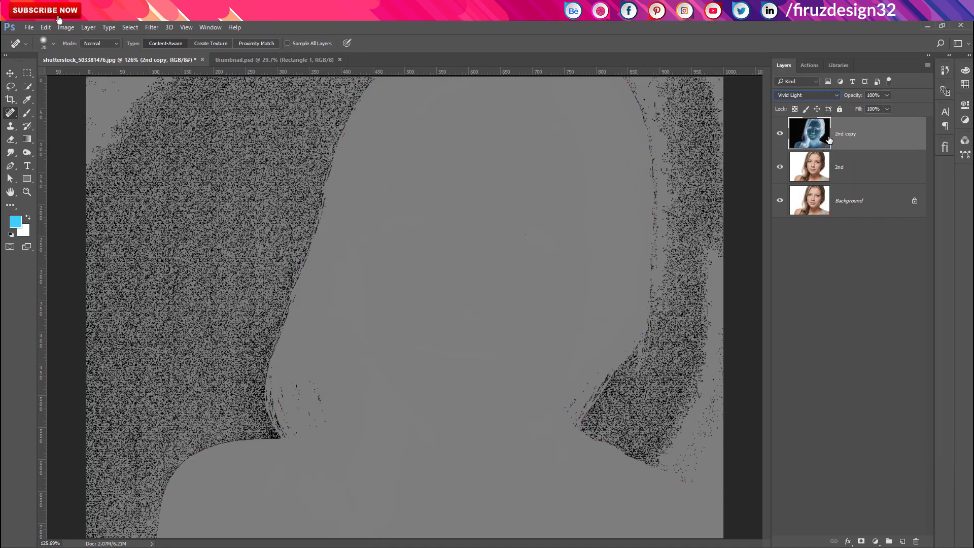
- Apply a High Pass filter with a 20-pixel radius to the inverted 2nd copy layer
left_click(152, 27)
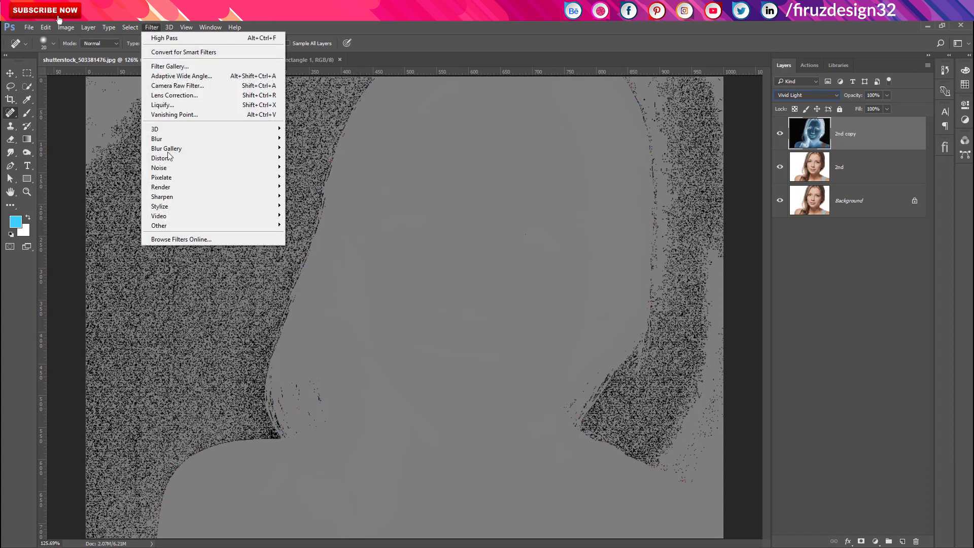
left_click(188, 226)
left_click(116, 234)
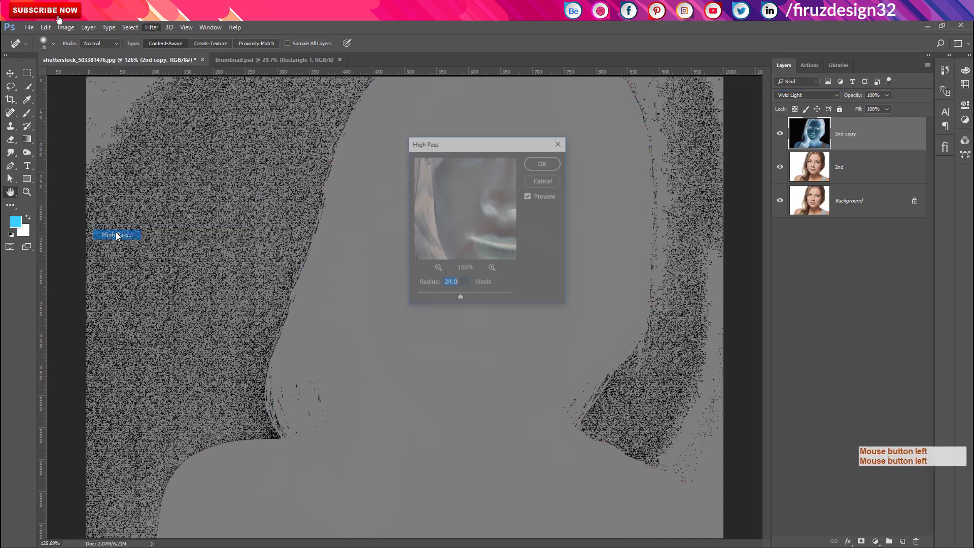
left_click_drag(478, 147, 776, 145)
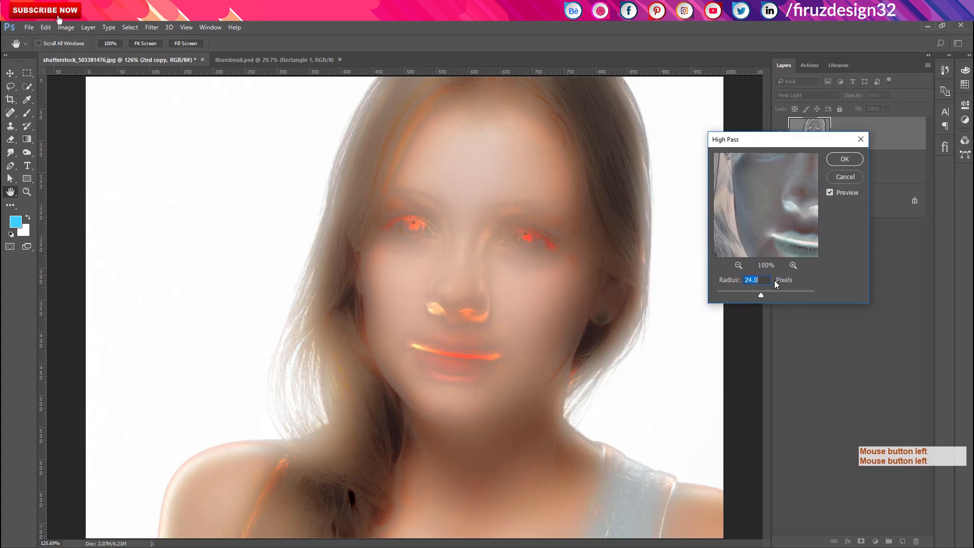
type("20")
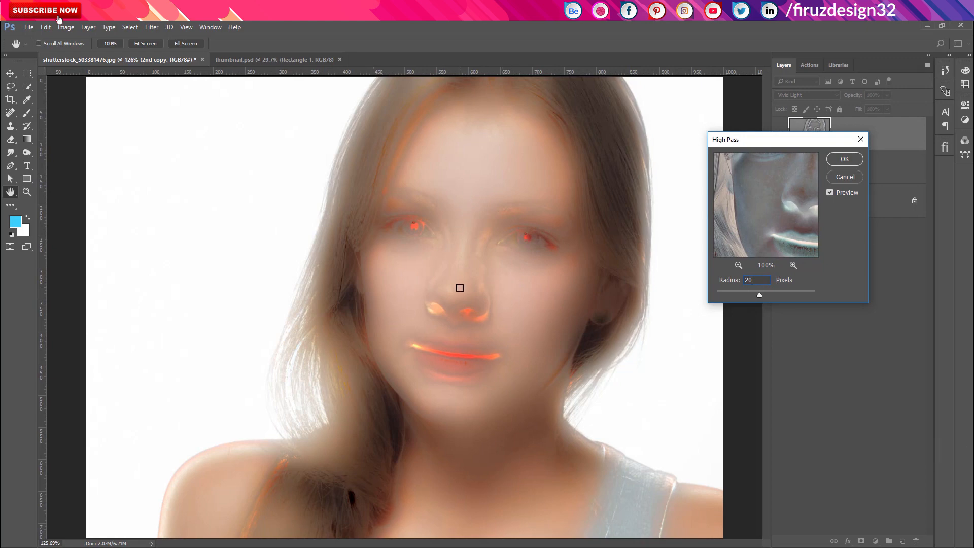
key("j")
left_click(844, 159)
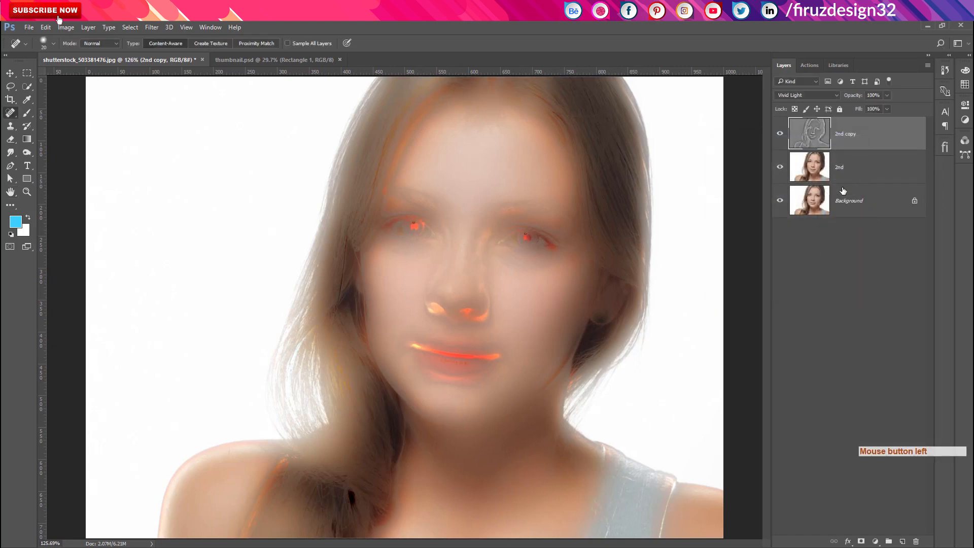
- Apply a Gaussian Blur with a radius of 3.0 pixels to the 2nd copy layer
left_click(151, 28)
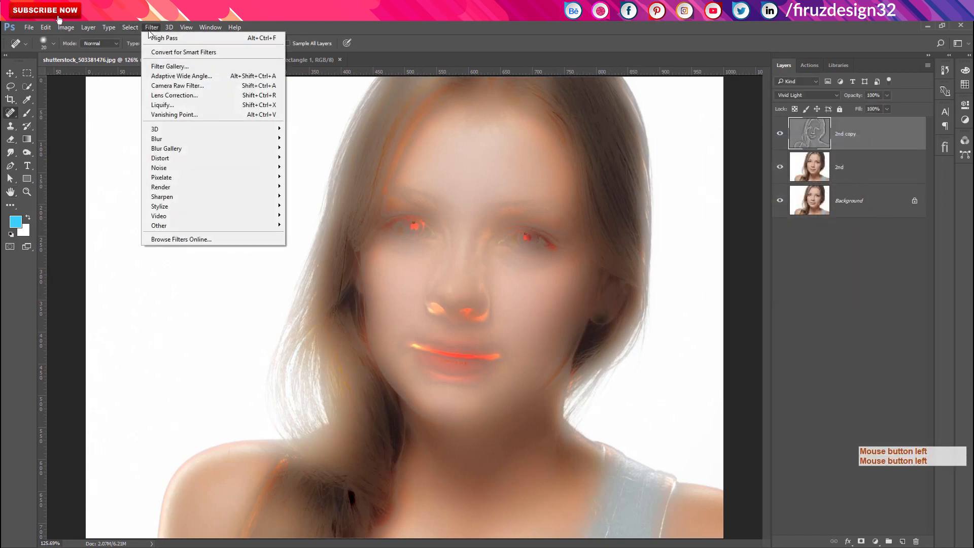
mouse_move(169, 140)
left_click(113, 177)
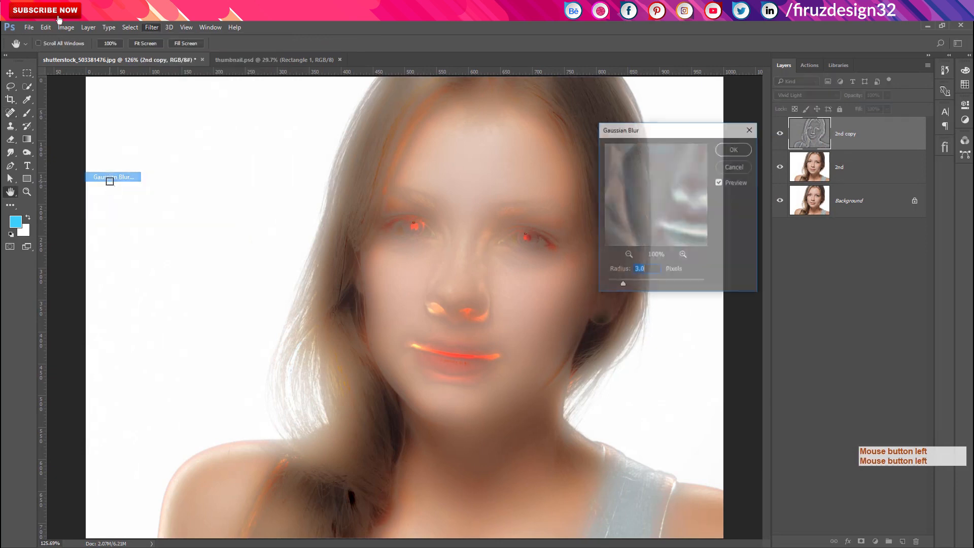
left_click_drag(635, 130, 673, 123)
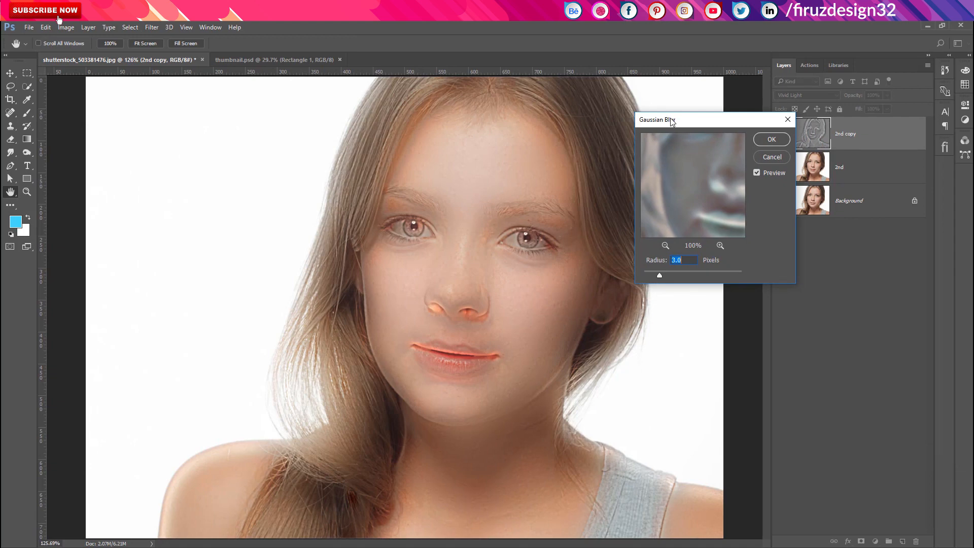
key("Return")
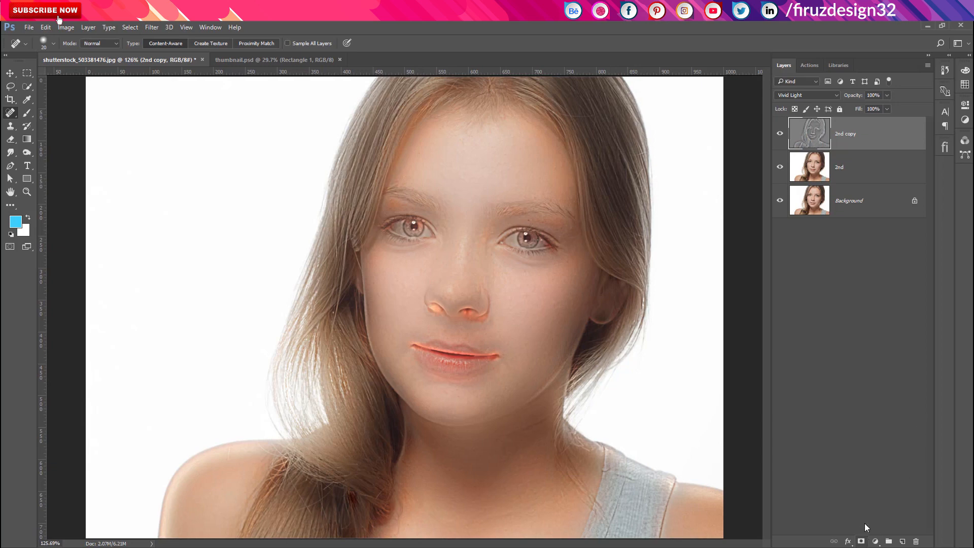
- Add a black mask to the 2nd copy layer and choose a soft round brush with white as the foreground colour
key("alt")
left_click(861, 541, "alt")
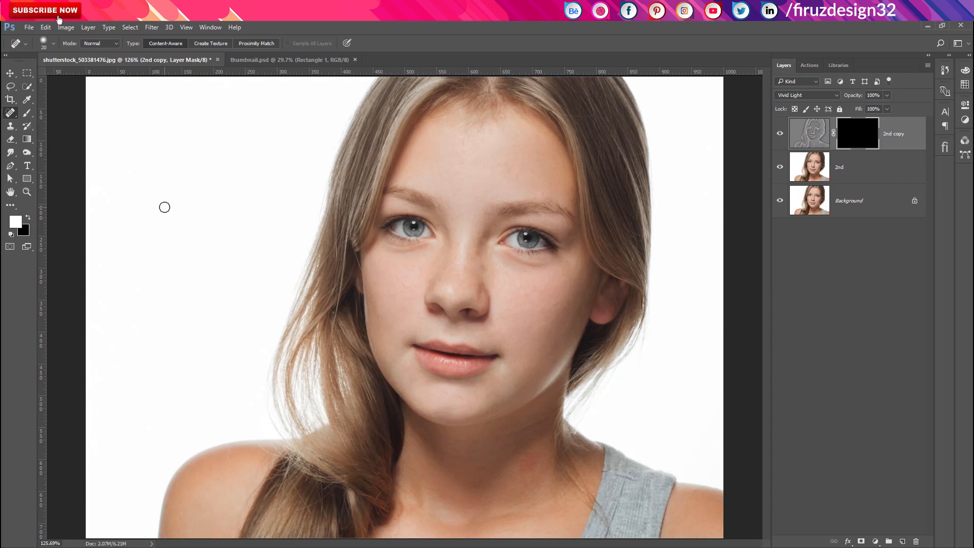
key("b")
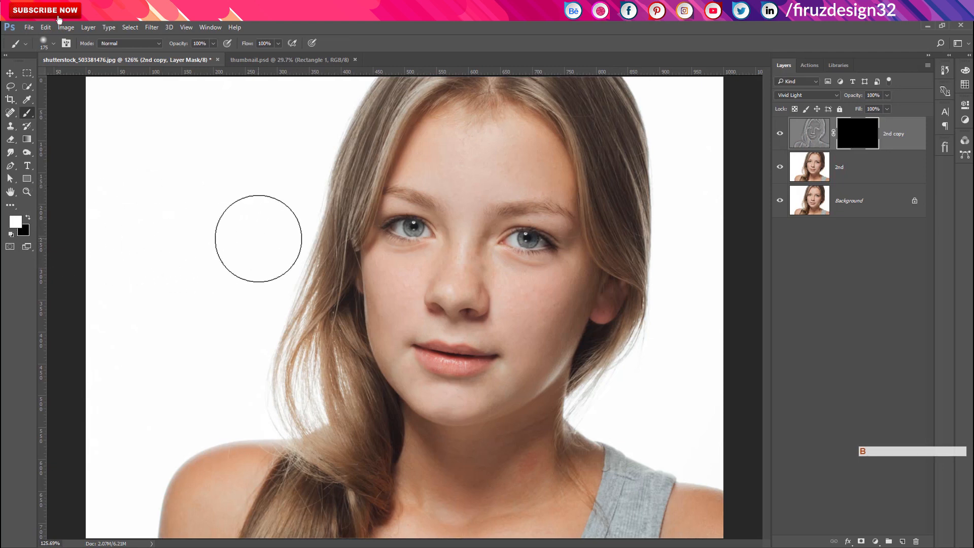
key("d")
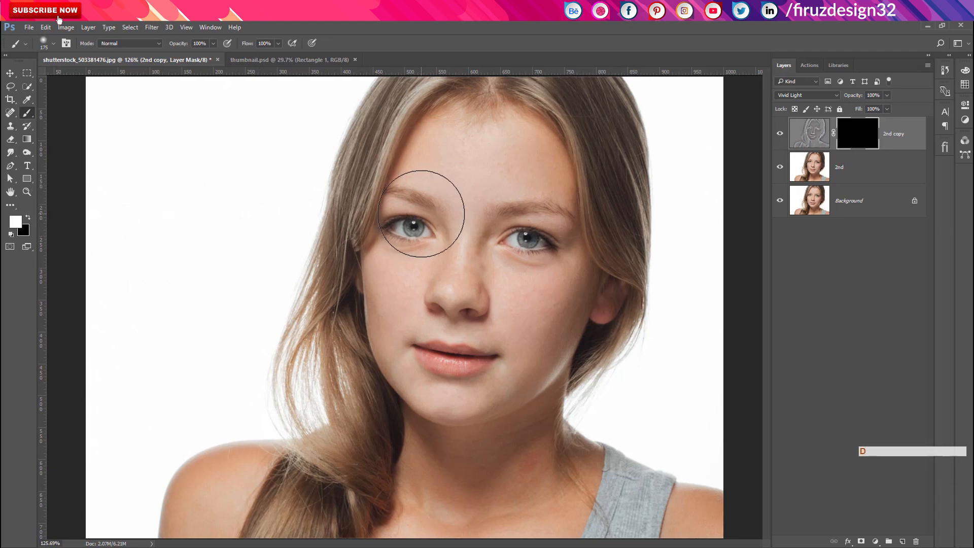
right_click(421, 213)
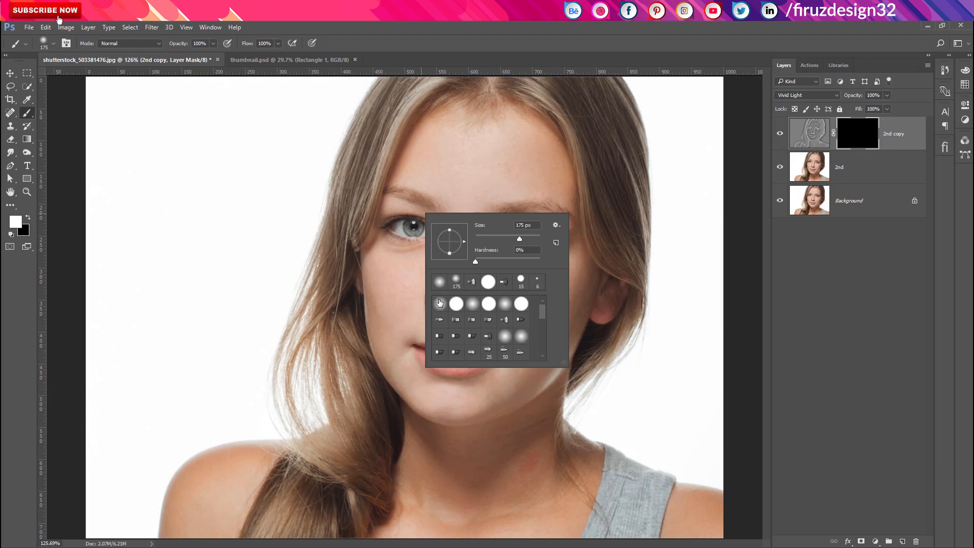
left_click(440, 304)
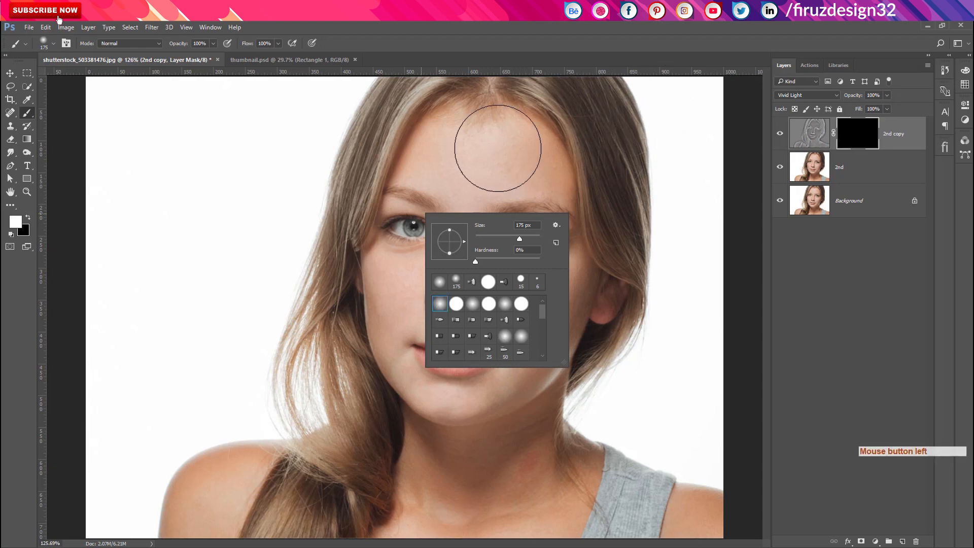
left_click(497, 148)
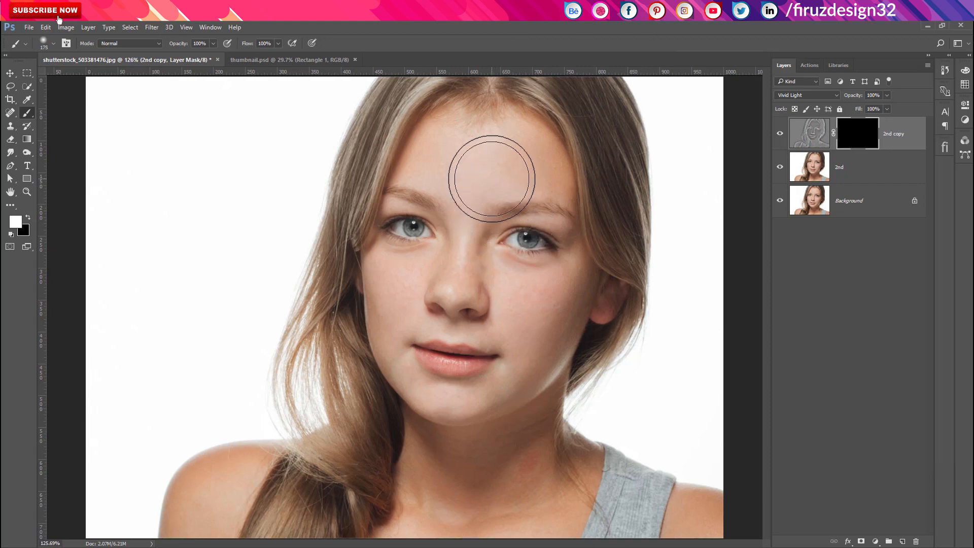
- Paint white on the mask over the forehead and the cheek at the photo's right side with a 100 px brush
key("bracketleft")
key("bracketleft")
key("bracketleft")
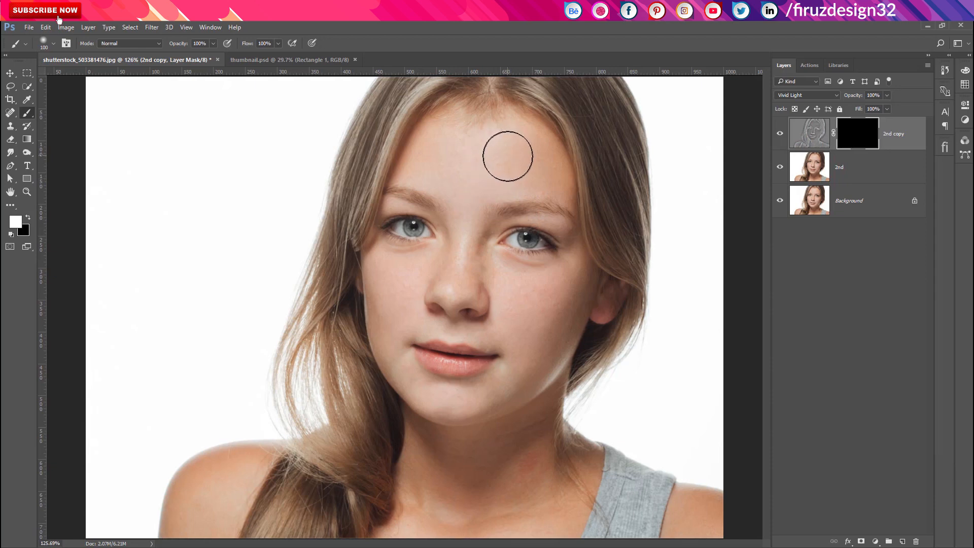
mouse_move(507, 156)
left_mouse_down()
mouse_move(451, 153)
mouse_move(453, 167)
mouse_move(500, 176)
mouse_move(479, 155)
mouse_move(524, 155)
left_mouse_up()
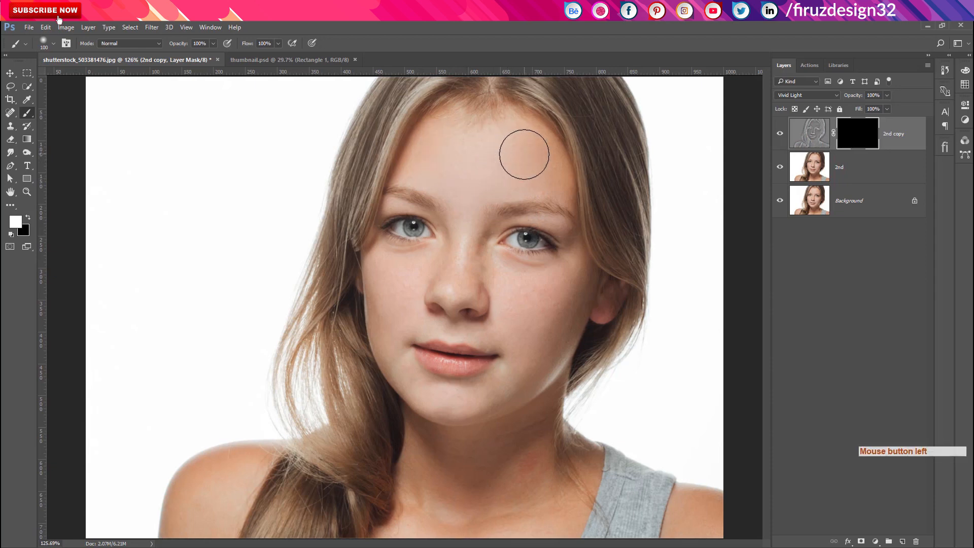
mouse_move(512, 300)
left_mouse_down()
mouse_move(539, 319)
mouse_move(534, 295)
mouse_move(535, 332)
left_mouse_up()
- Paint white on the mask over the cheek at the photo's left side, around the mouth and along the nose with a 50 px brush
key("bracketleft")
key("bracketleft")
key("bracketleft")
key("bracketleft")
key("bracketleft")
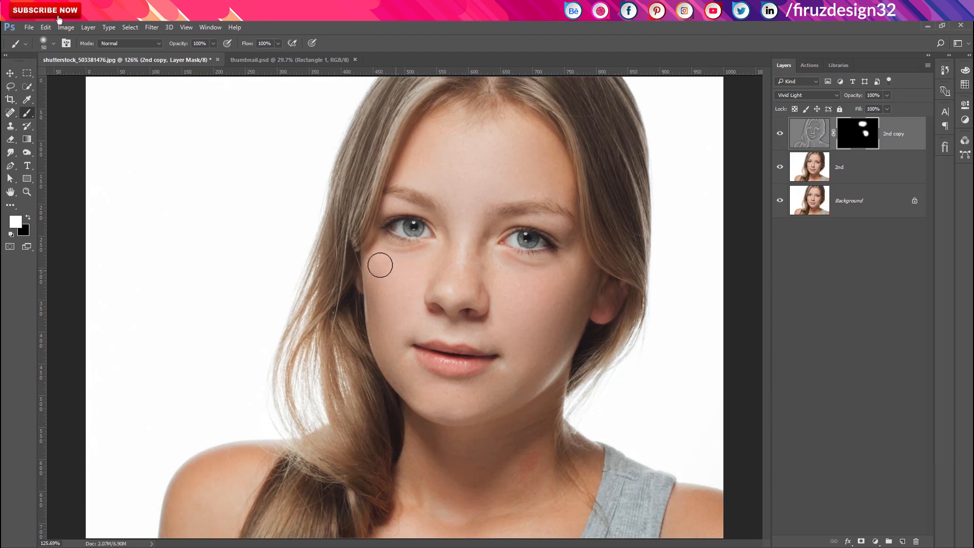
mouse_move(380, 265)
left_mouse_down()
mouse_move(413, 283)
mouse_move(391, 284)
mouse_move(404, 303)
left_mouse_up()
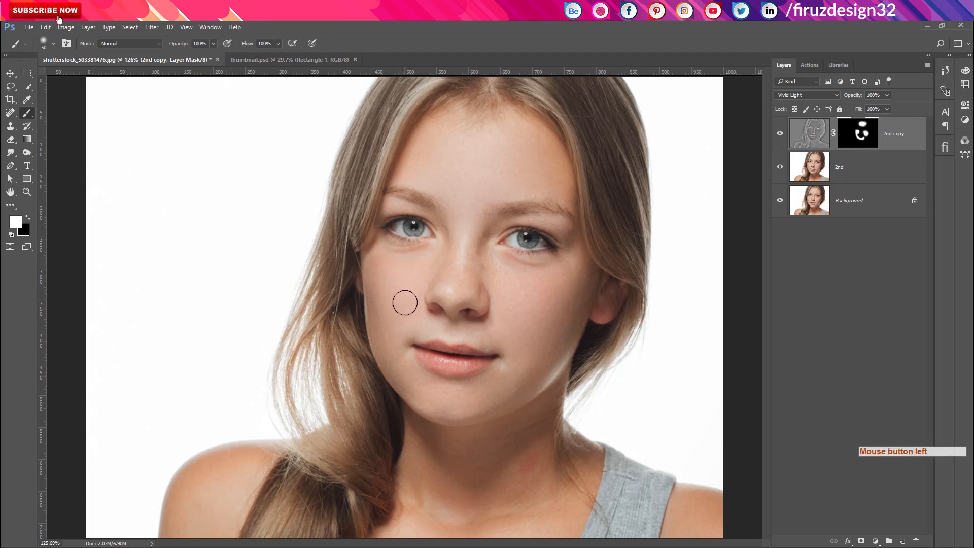
left_click(405, 317)
left_click(484, 332)
left_click(512, 307)
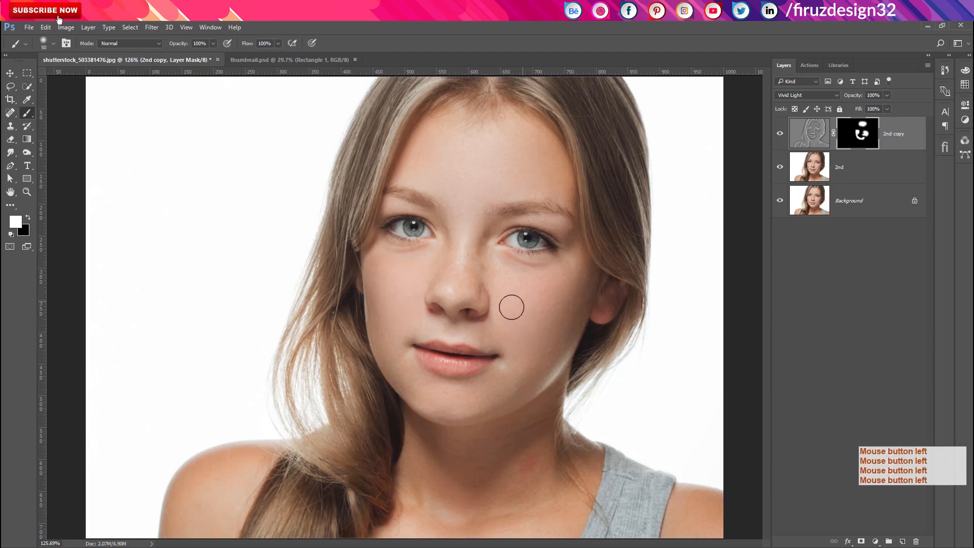
mouse_move(482, 269)
left_mouse_down()
mouse_move(507, 280)
mouse_move(460, 252)
mouse_move(387, 272)
mouse_move(459, 260)
mouse_move(505, 279)
mouse_move(466, 262)
mouse_move(509, 274)
mouse_move(414, 261)
mouse_move(438, 265)
mouse_move(477, 232)
mouse_move(490, 284)
mouse_move(434, 254)
mouse_move(448, 256)
mouse_move(421, 272)
mouse_move(483, 240)
mouse_move(489, 270)
left_mouse_up()
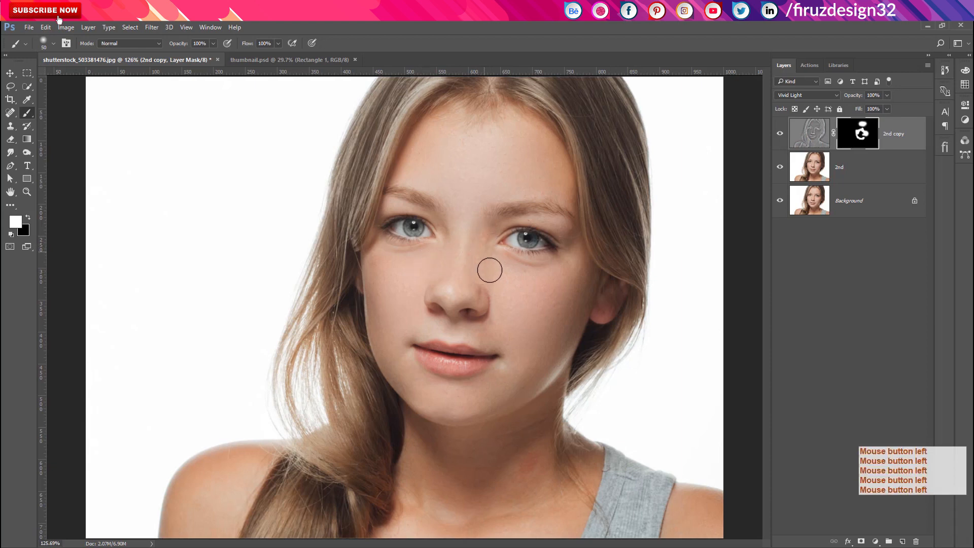
- Try to remove the smoothing beside both sides of the nose by painting black on the layer mask
key("alt")
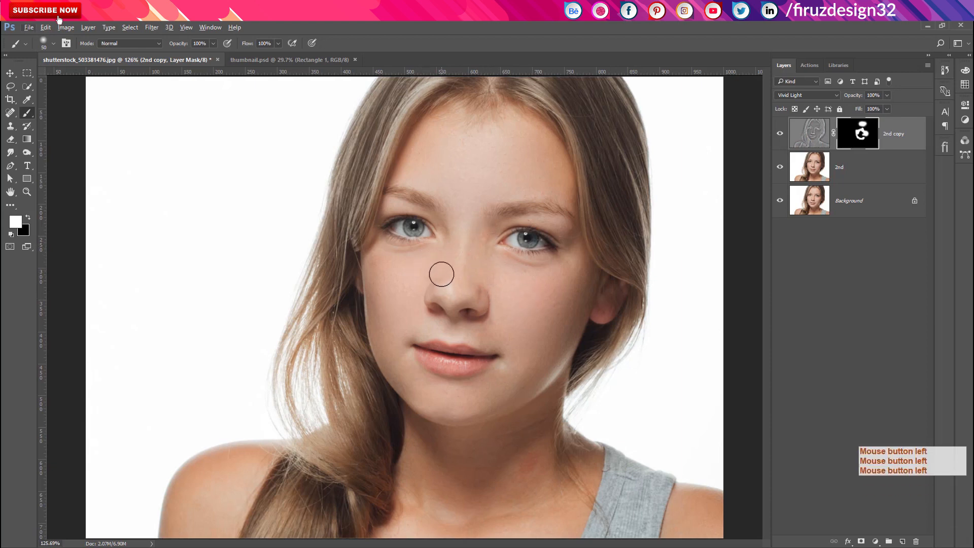
key("alt")
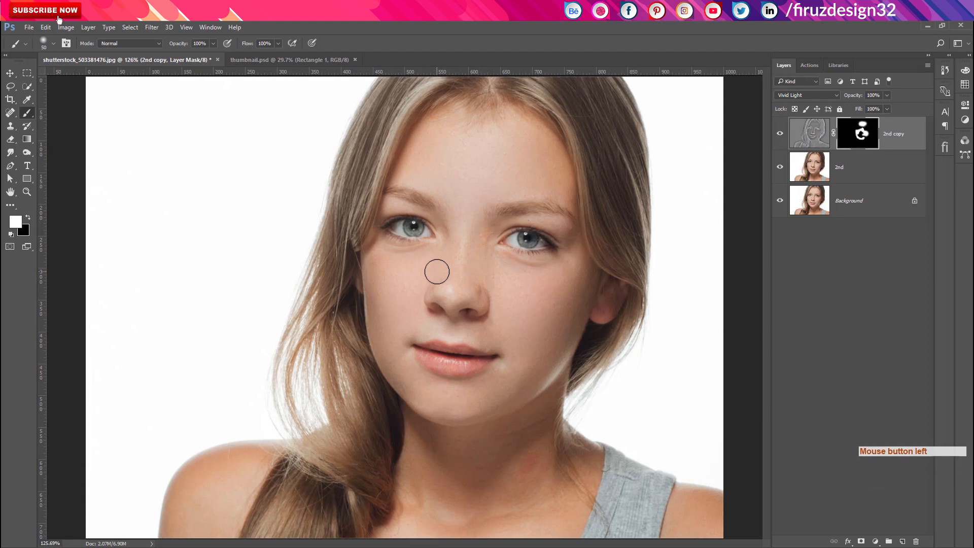
key("x")
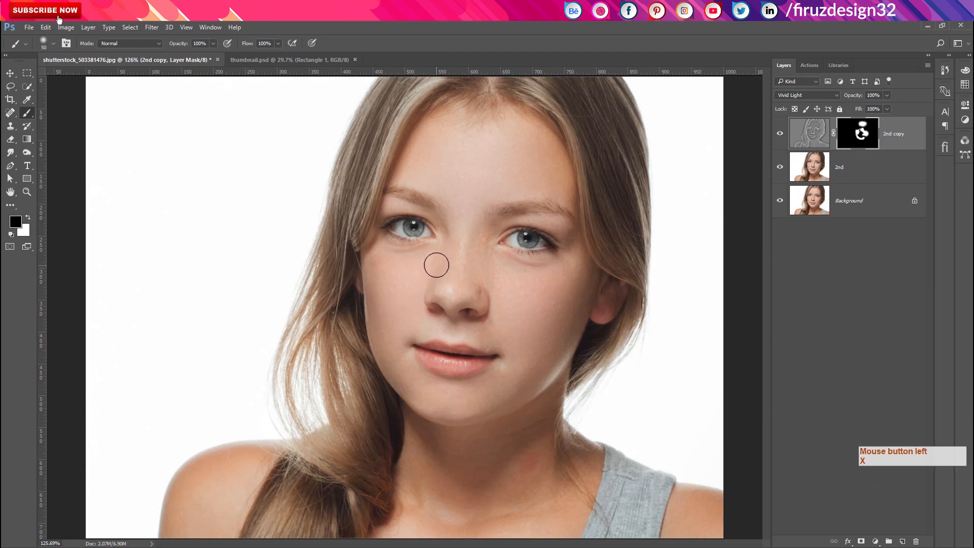
left_click_drag(434, 260, 411, 272)
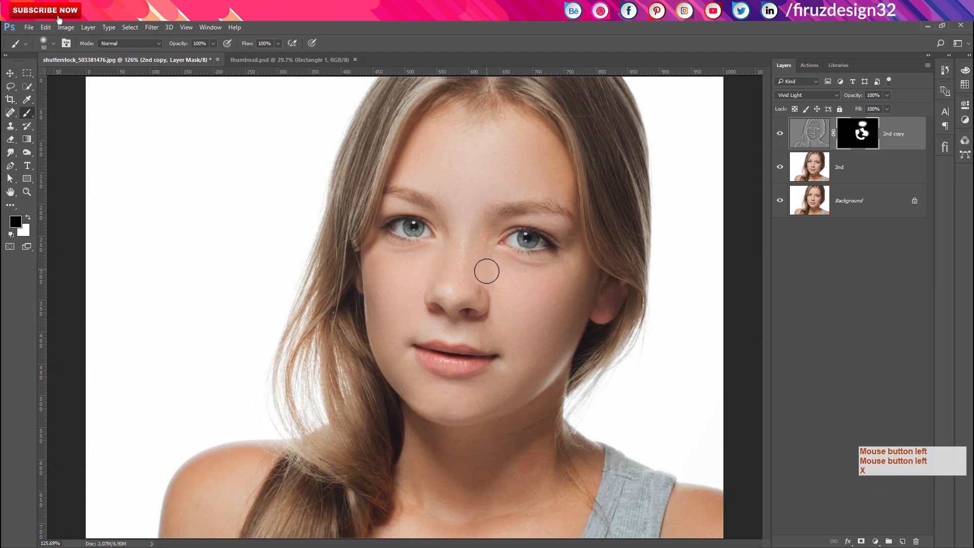
mouse_move(488, 276)
left_mouse_down()
mouse_move(510, 285)
mouse_move(482, 265)
left_mouse_up()
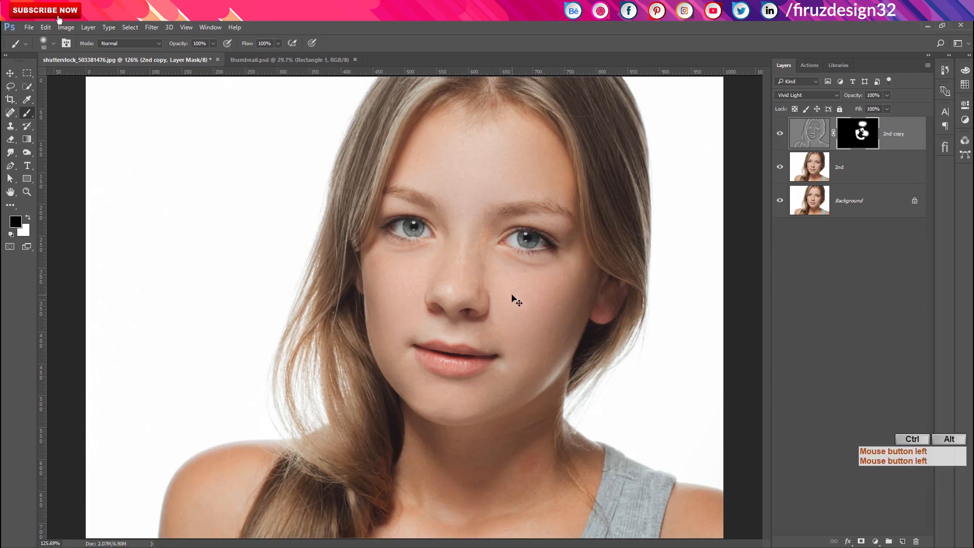
key("ctrl+alt+z")
key("ctrl+alt+z")
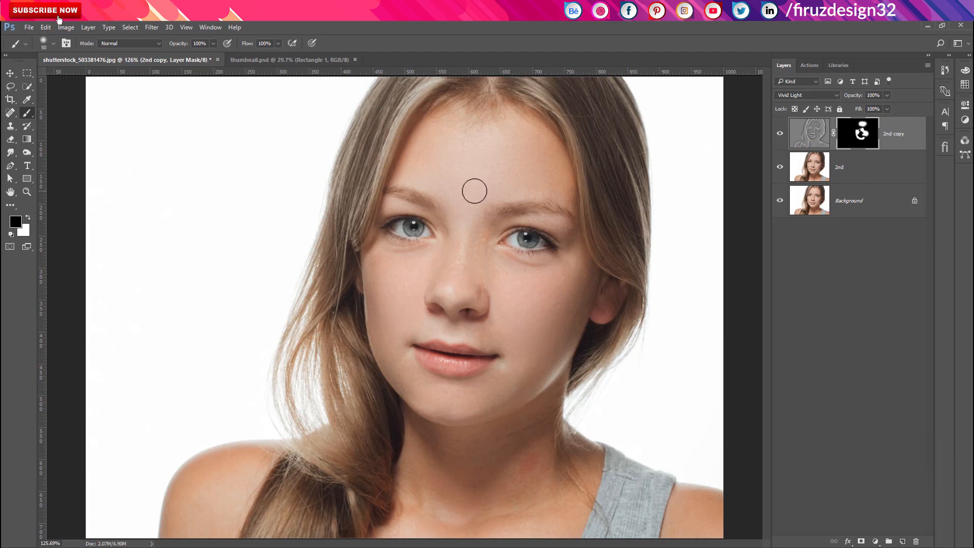
- Paint black on the 2nd copy layer mask across the middle of the forehead with a 50 px brush
mouse_move(438, 169)
left_mouse_down()
mouse_move(474, 168)
mouse_move(461, 161)
mouse_move(494, 147)
mouse_move(545, 193)
mouse_move(461, 151)
mouse_move(505, 146)
mouse_move(487, 161)
mouse_move(523, 154)
left_mouse_up()
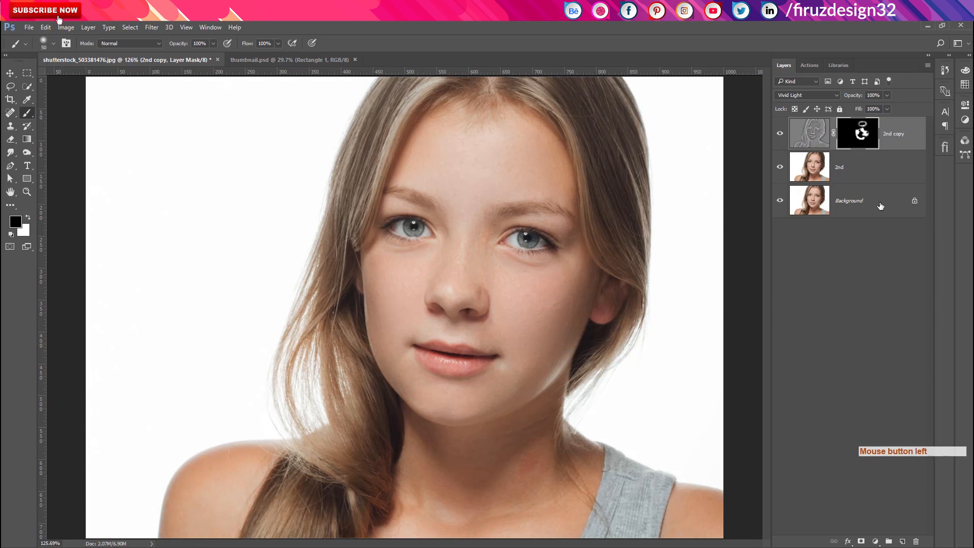
- Compare the portrait with and without the 2nd copy and 2nd layers to examine the skin retouching
left_click(780, 135)
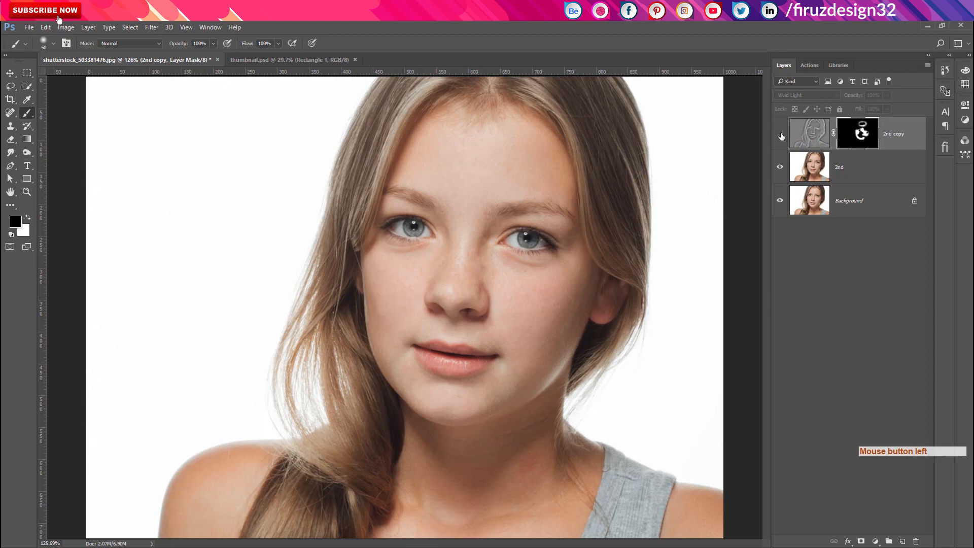
left_click(780, 135)
left_click(780, 135)
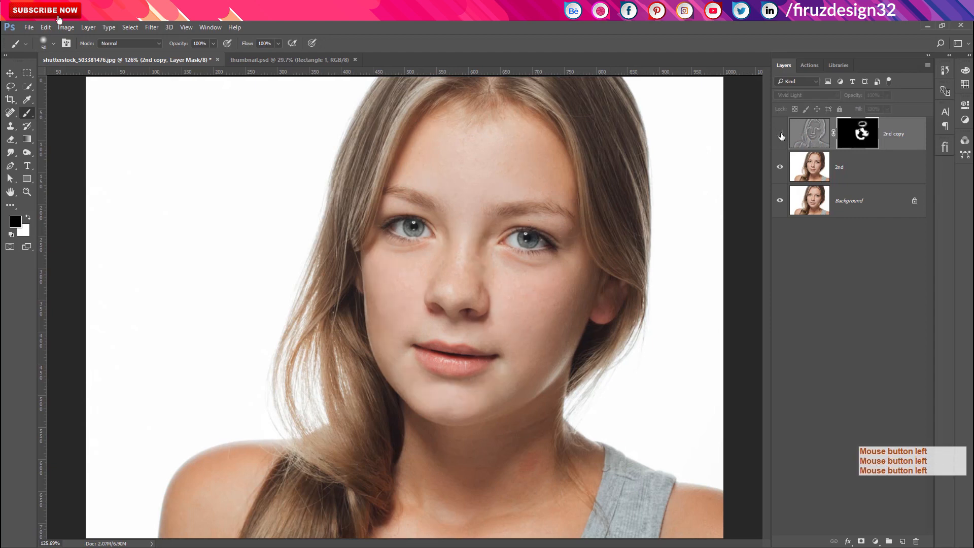
left_click(780, 135)
left_click(779, 135)
left_click(780, 135)
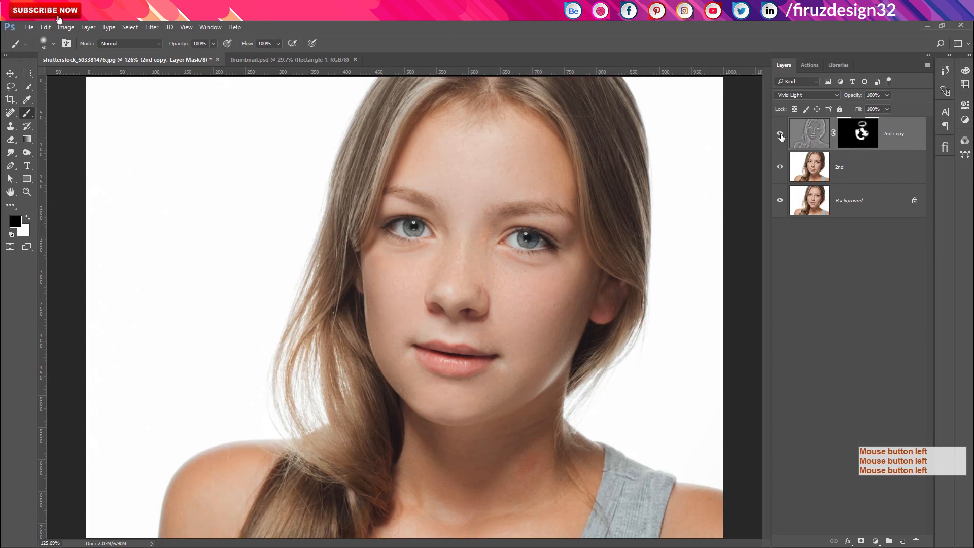
left_click(781, 167)
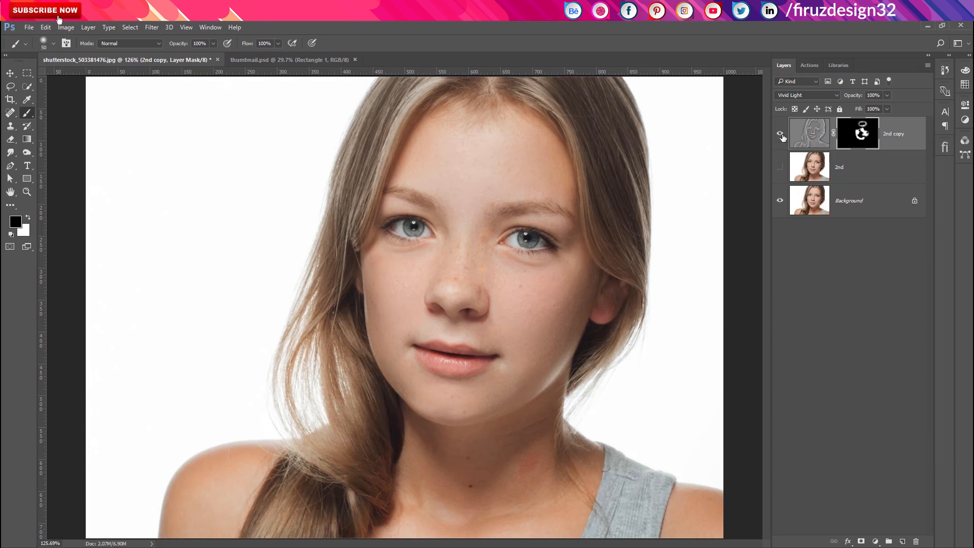
left_click(780, 134)
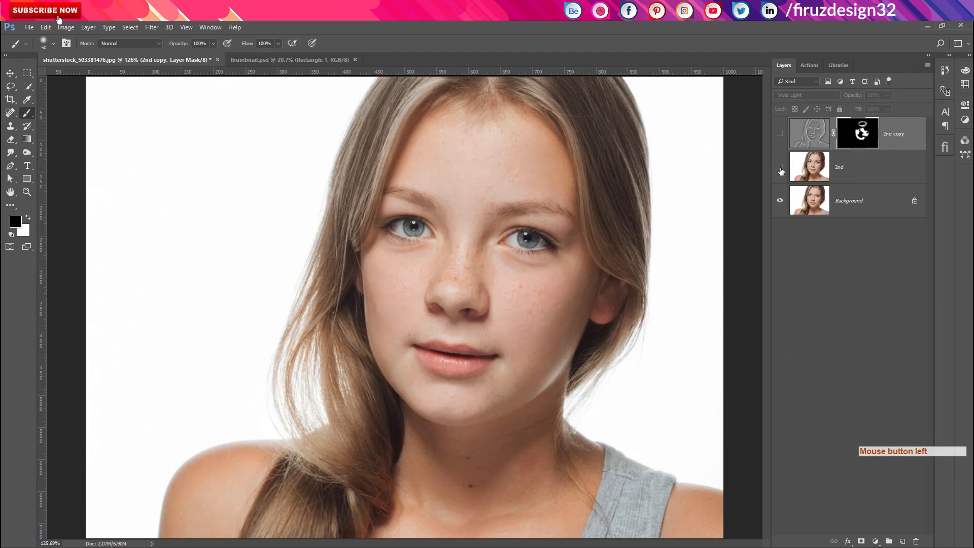
left_click(780, 134)
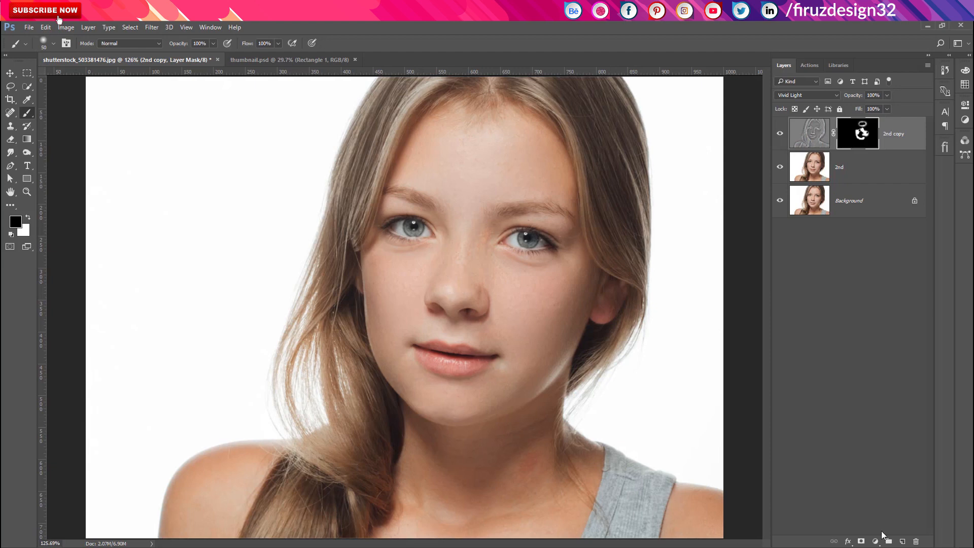
- Stamp all visible layers into a new merged layer and add an empty layer above it
key("shift+ctrl+alt+e")
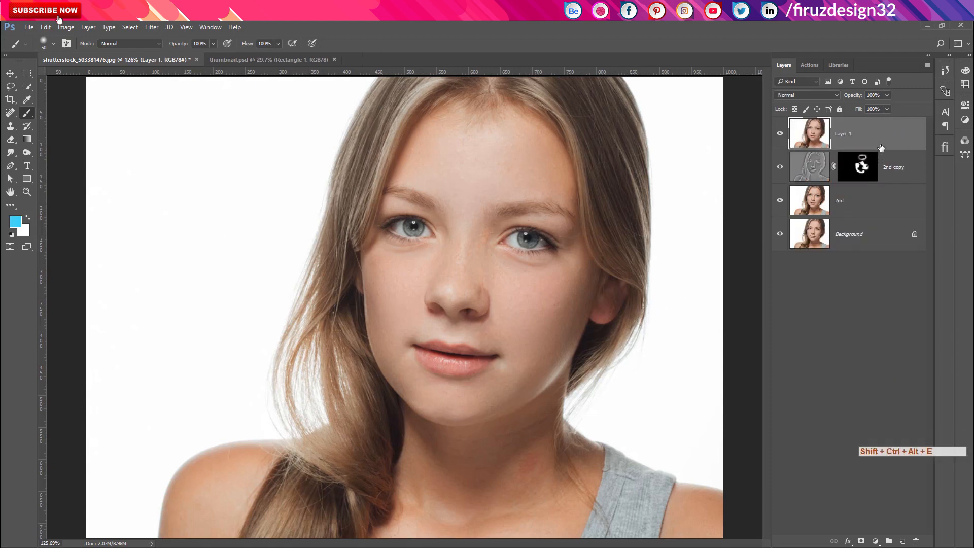
left_click(902, 542)
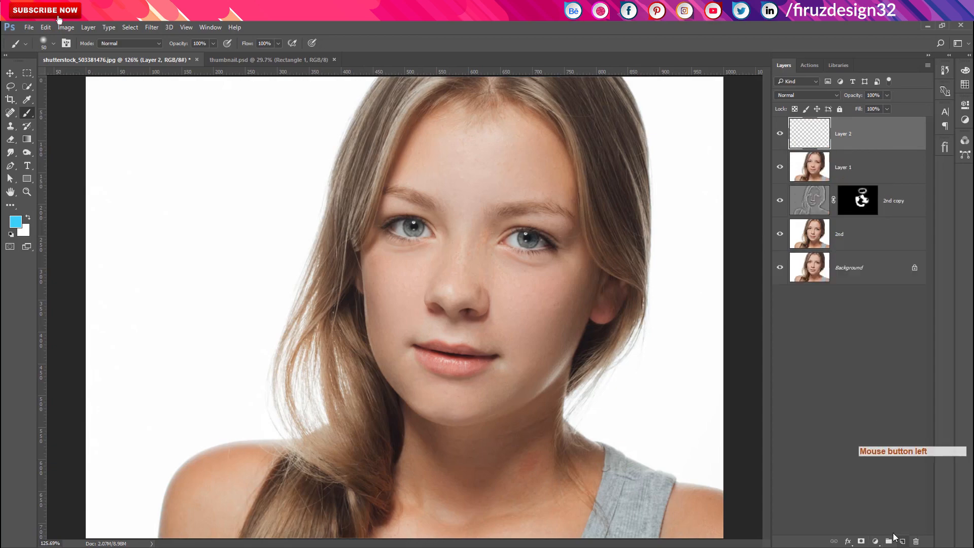
- Sample the pinkish red of the lower lip and paint over both lips on the empty layer with a 50 px soft brush
scroll(469, 354, "up", 4)
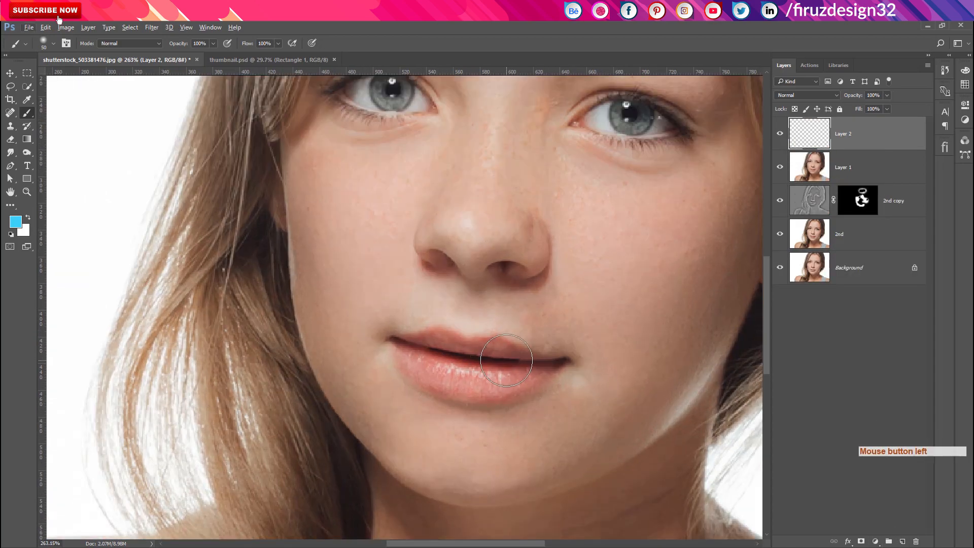
scroll(485, 358, "up", 2)
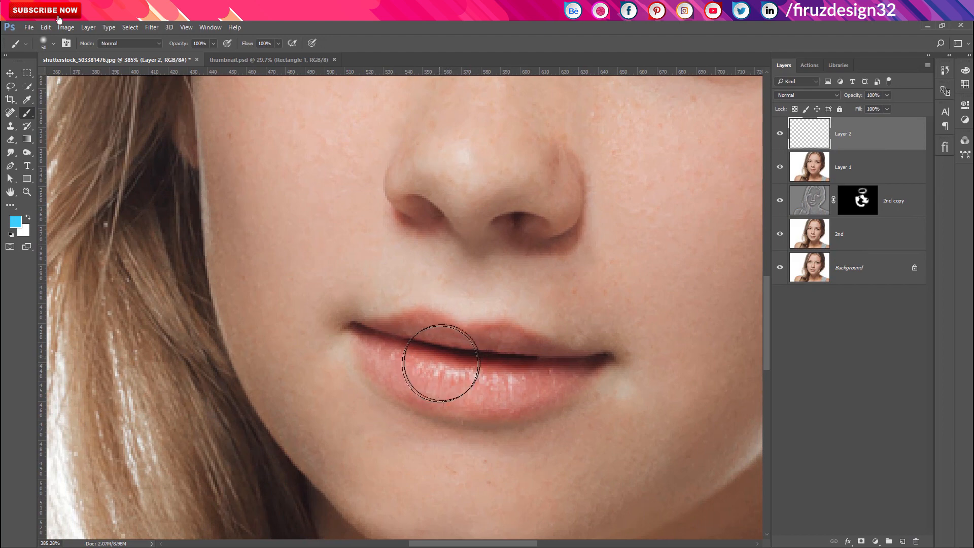
key("alt")
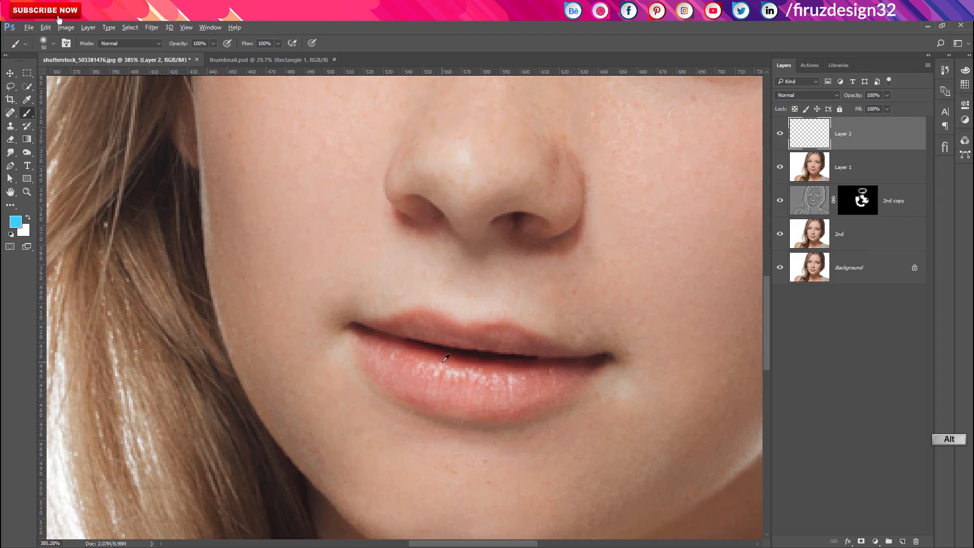
left_click(439, 355, "alt")
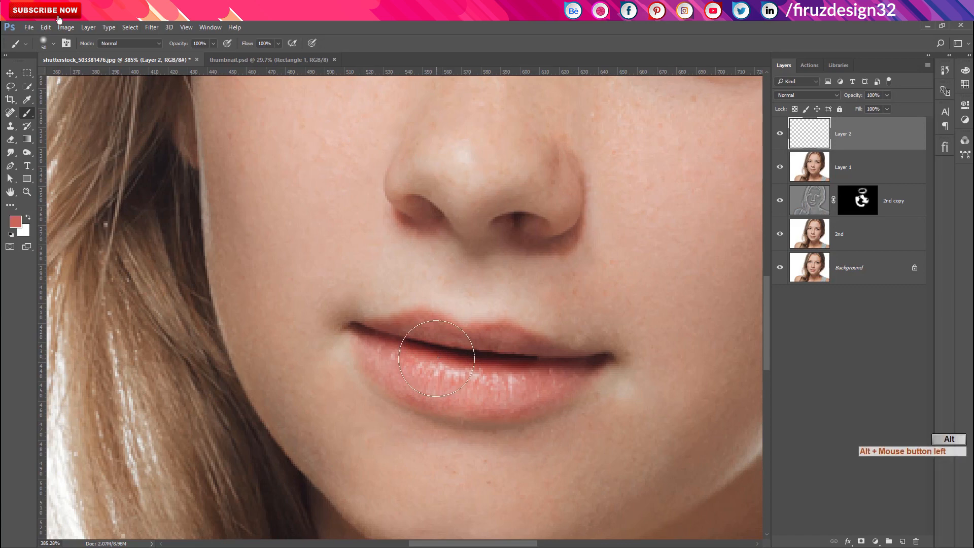
left_click(443, 362)
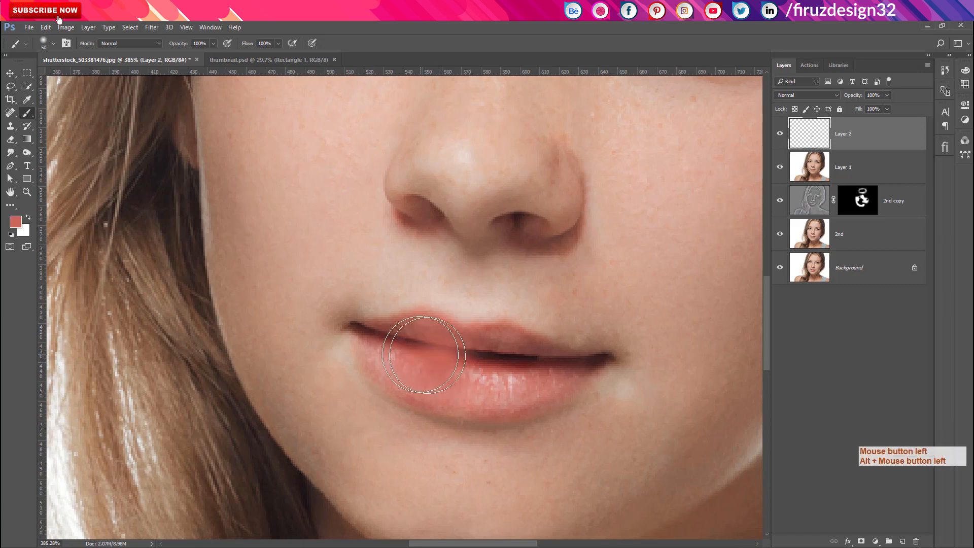
left_click(428, 351)
left_click(398, 355)
left_click(391, 353)
left_click(482, 375)
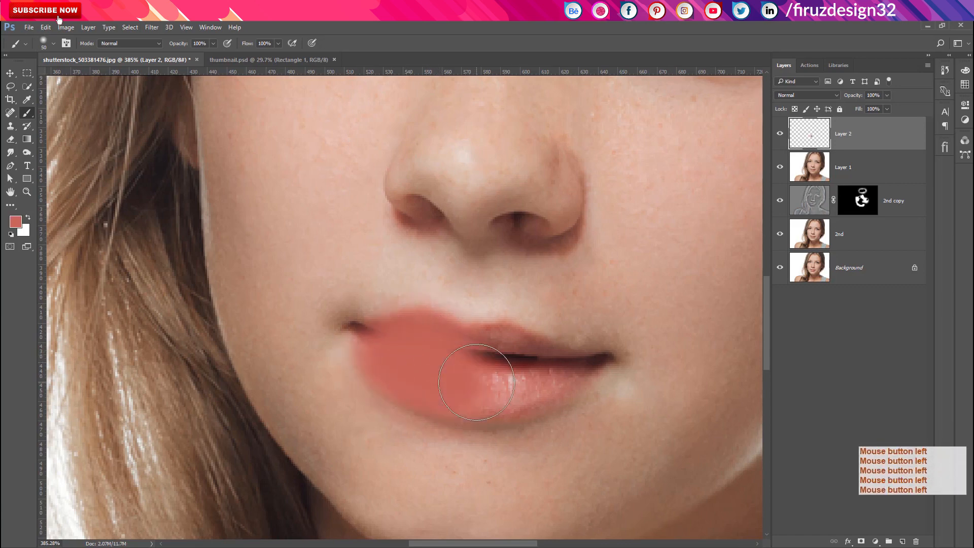
left_click(517, 385)
left_click(511, 359)
left_click(552, 372)
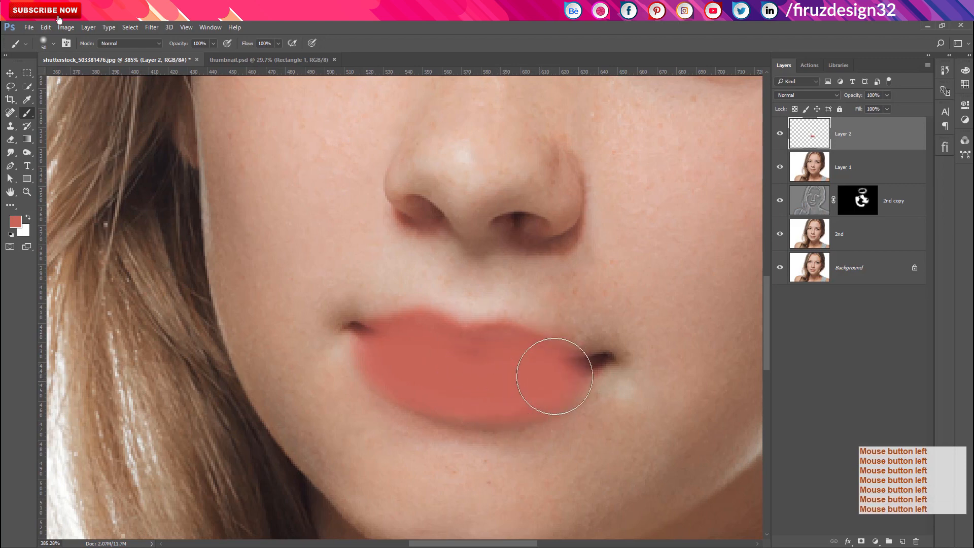
mouse_move(554, 374)
left_mouse_down()
mouse_move(490, 387)
mouse_move(470, 363)
left_mouse_up()
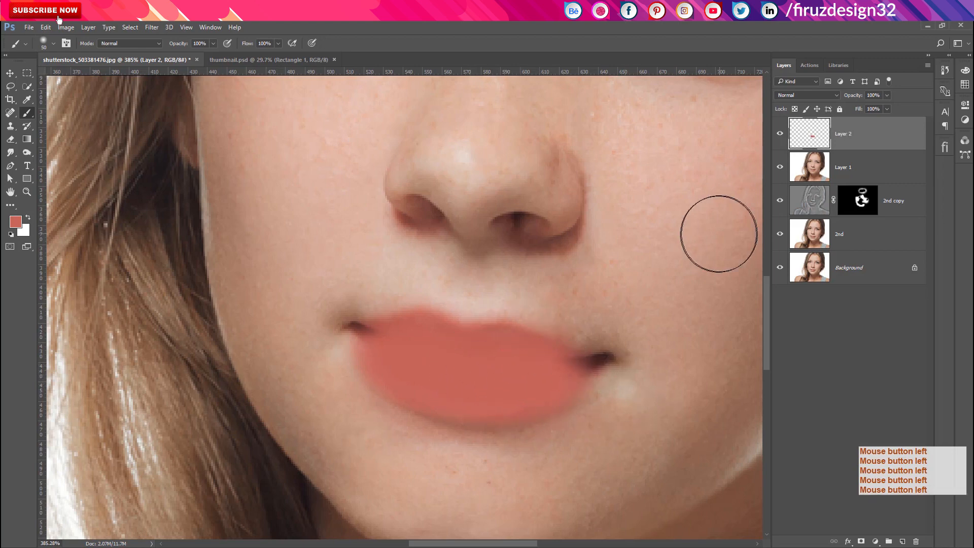
- Set the painted lip layer's blend mode to Overlay and its opacity to 43%
left_click(805, 94)
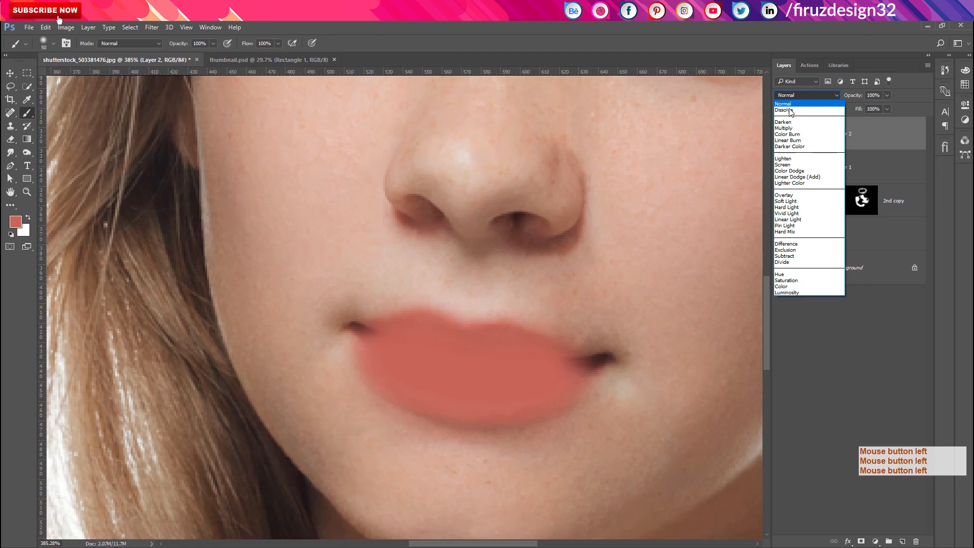
left_click(784, 195)
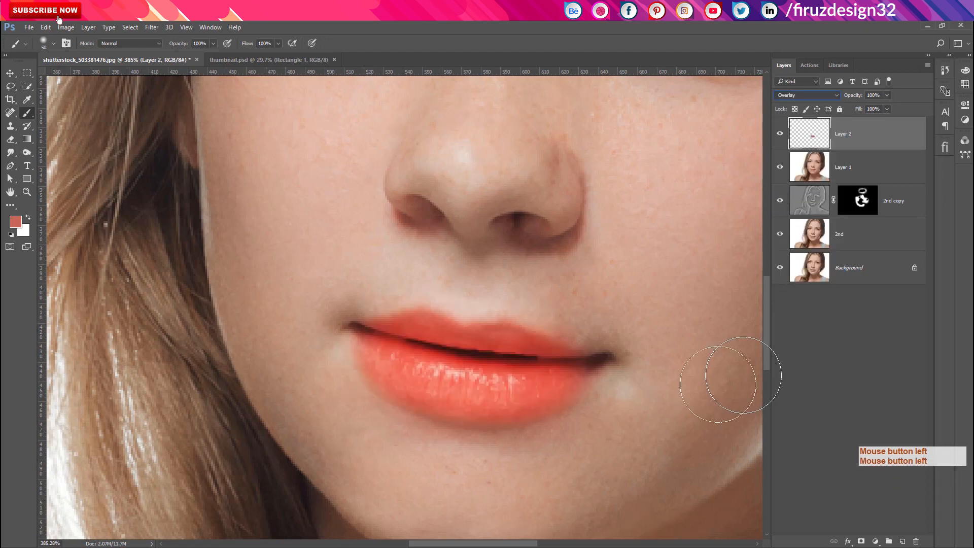
key("ctrl+KP_0")
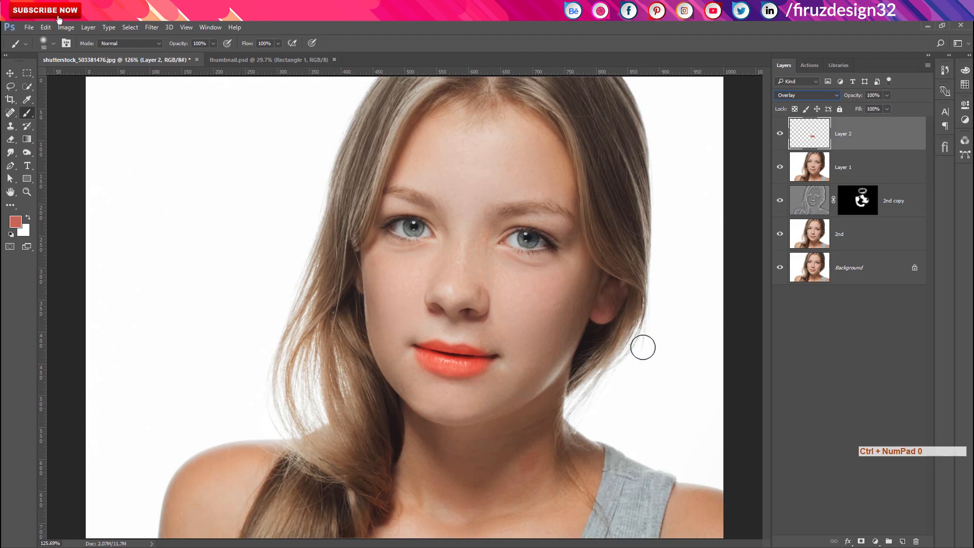
left_click(887, 95)
left_click_drag(884, 107, 874, 107)
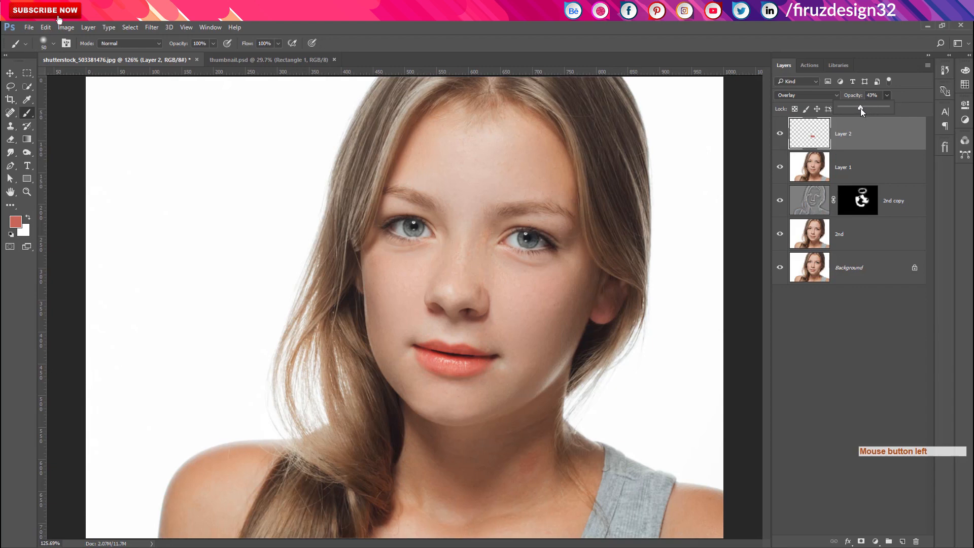
left_click(902, 90)
- Set the foreground colour to a bright blue with a hue of 196° for tinting the eyes
scroll(395, 212, "up", 2)
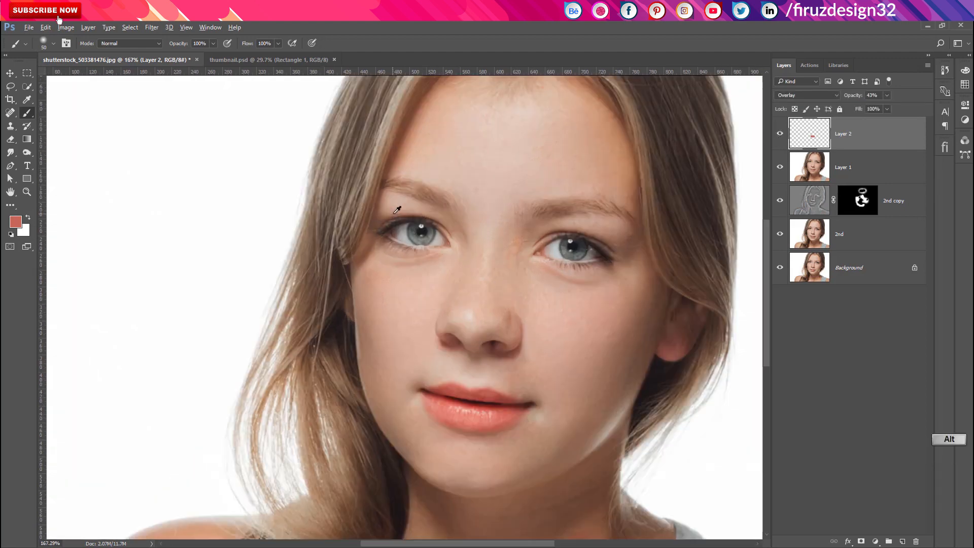
left_click(15, 221)
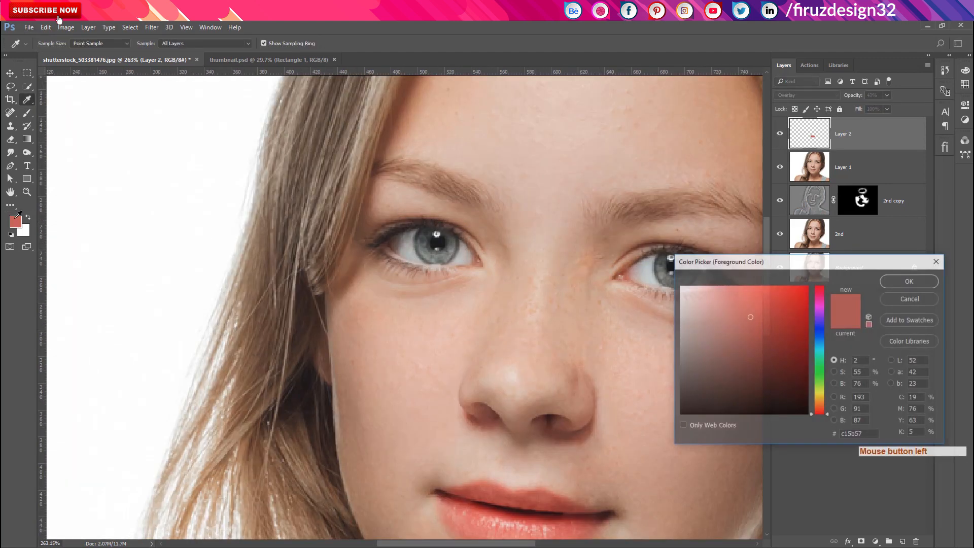
left_click(820, 343)
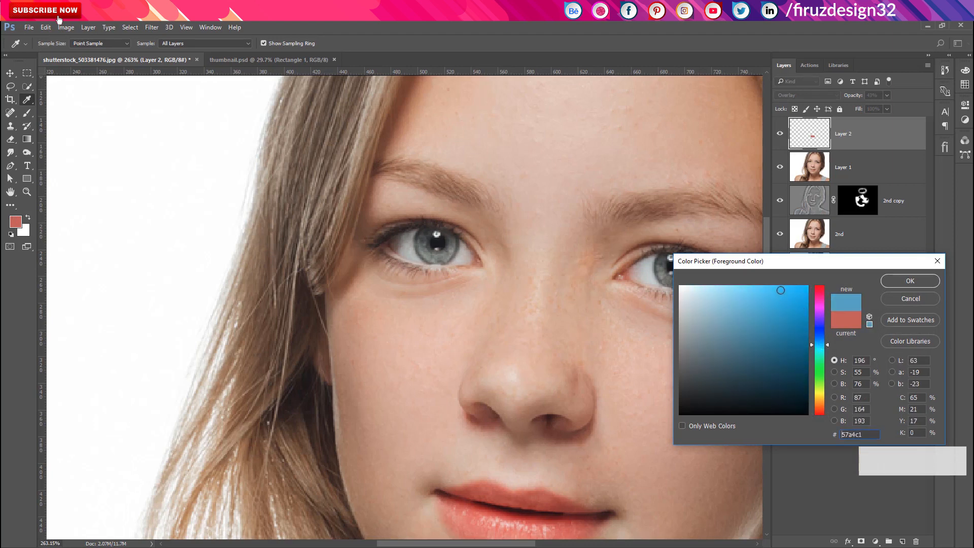
left_click(774, 287)
left_click(896, 281)
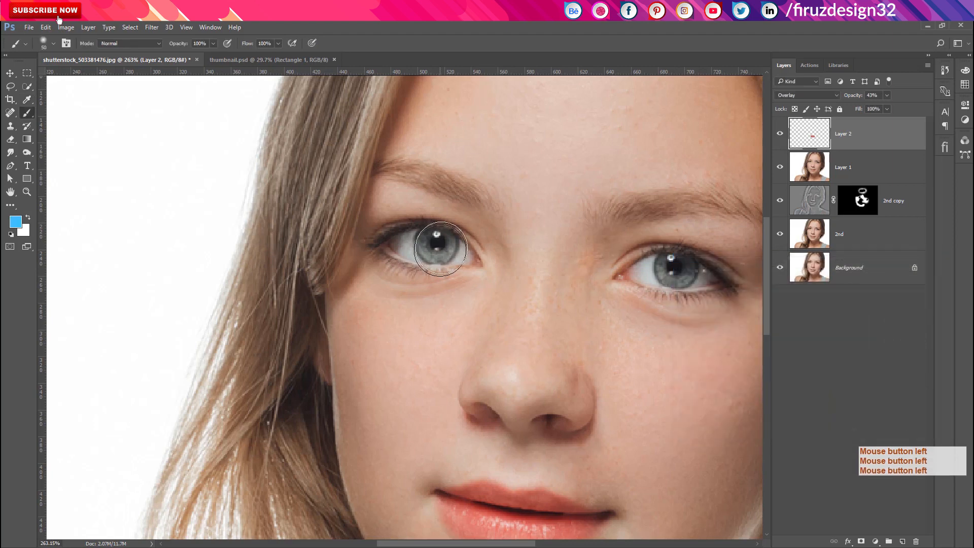
- Tint the irises of both eyes blue on the Overlay layer with a 45 px brush
key("[")
key("[")
key("[")
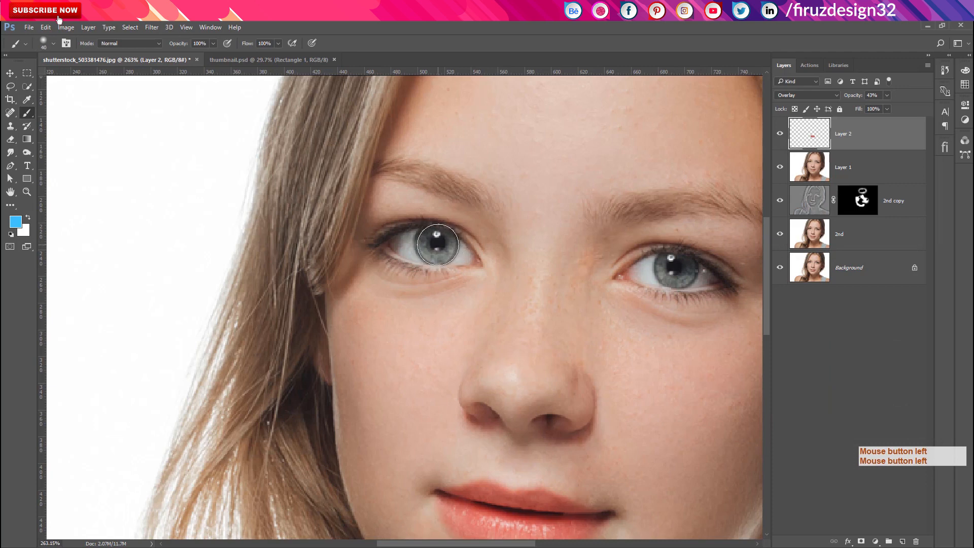
key("]")
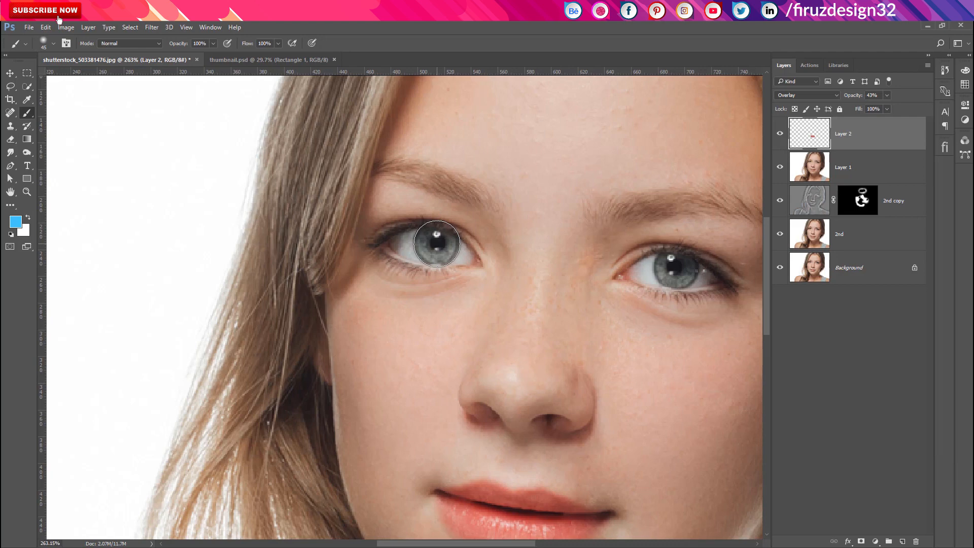
left_click(437, 243)
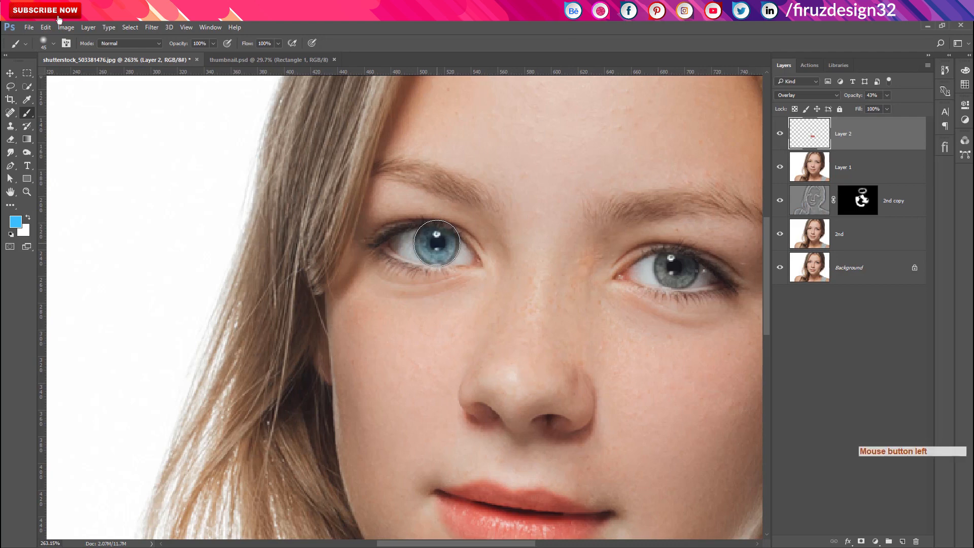
key("space")
left_click_drag(558, 337, 476, 333)
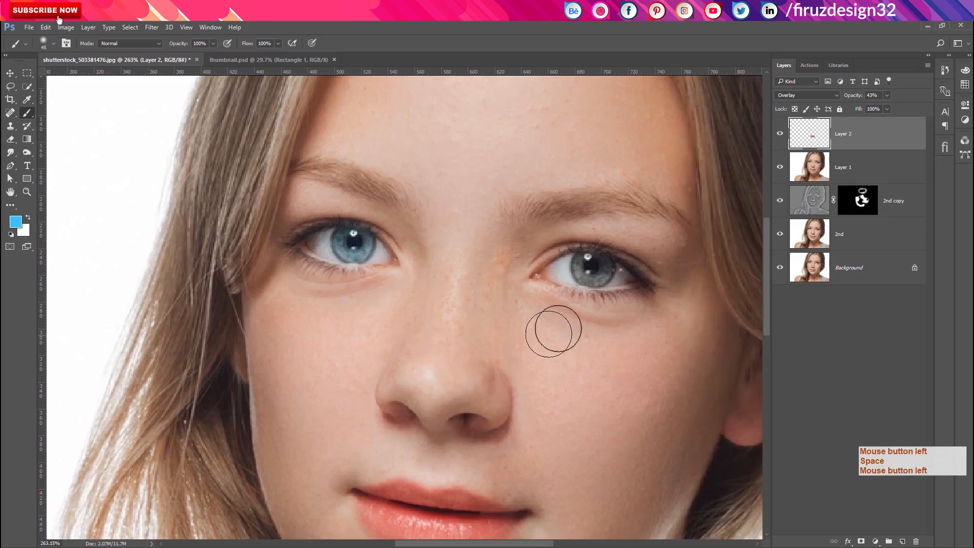
left_click(593, 267)
key("ctrl+KP_0")
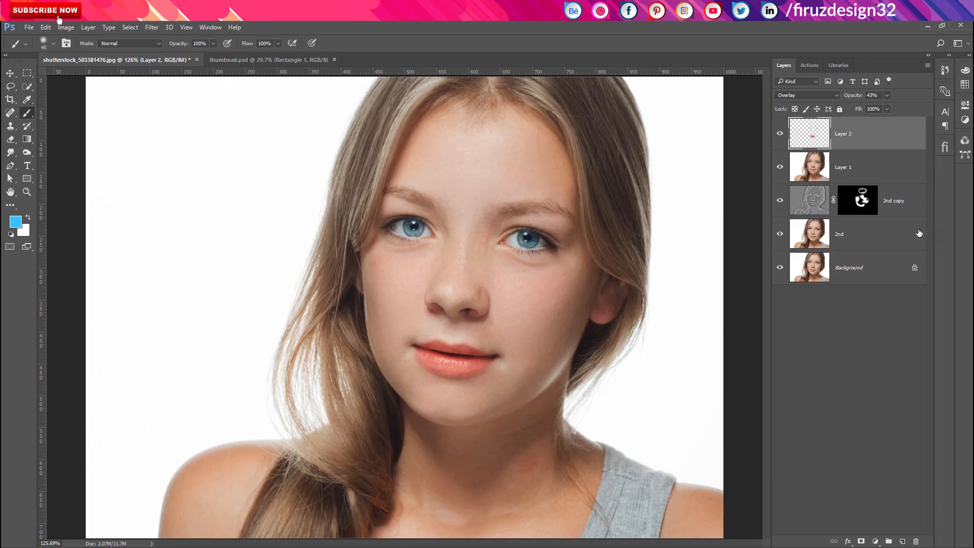
- Group all layers above the Background and compare the portrait with the group hidden and shown
left_click(865, 234, "shift")
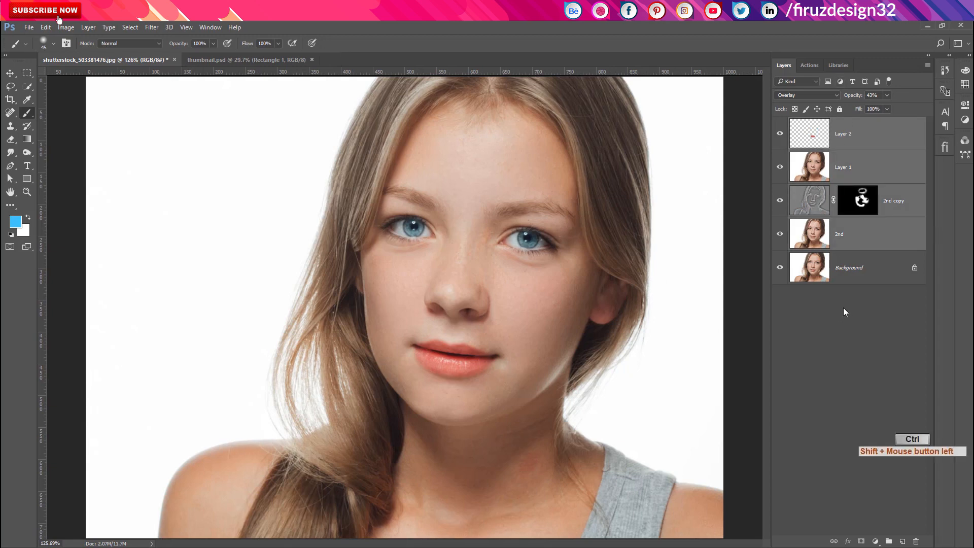
key("ctrl+g")
left_click(779, 124)
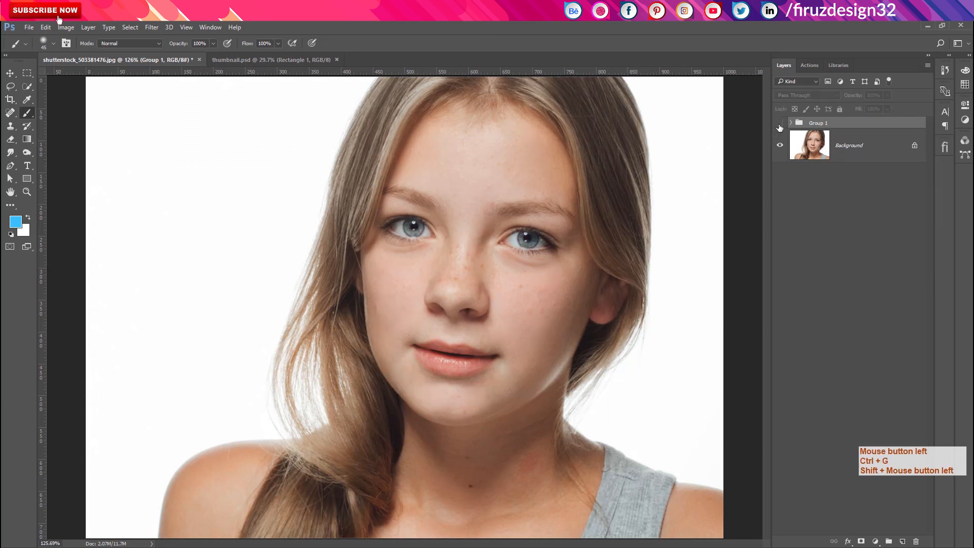
left_click(779, 124)
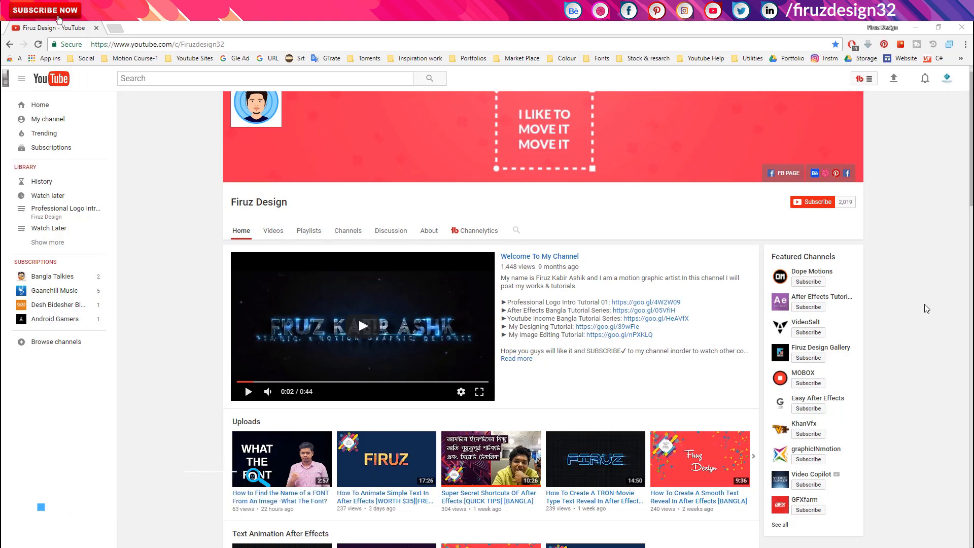
- On the YouTube page in the browser, subscribe to the Firuz Design channel and turn on all its notifications
left_click(813, 203)
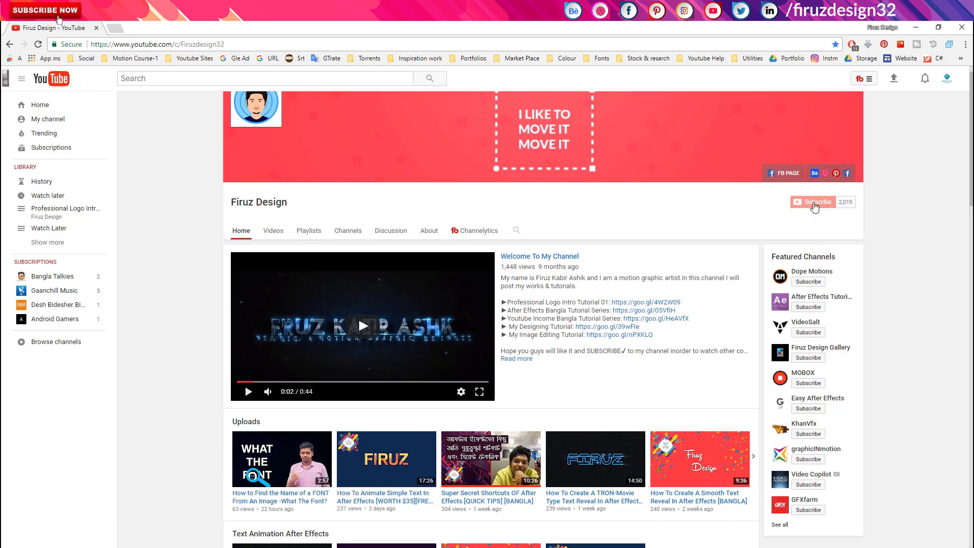
left_click(830, 202)
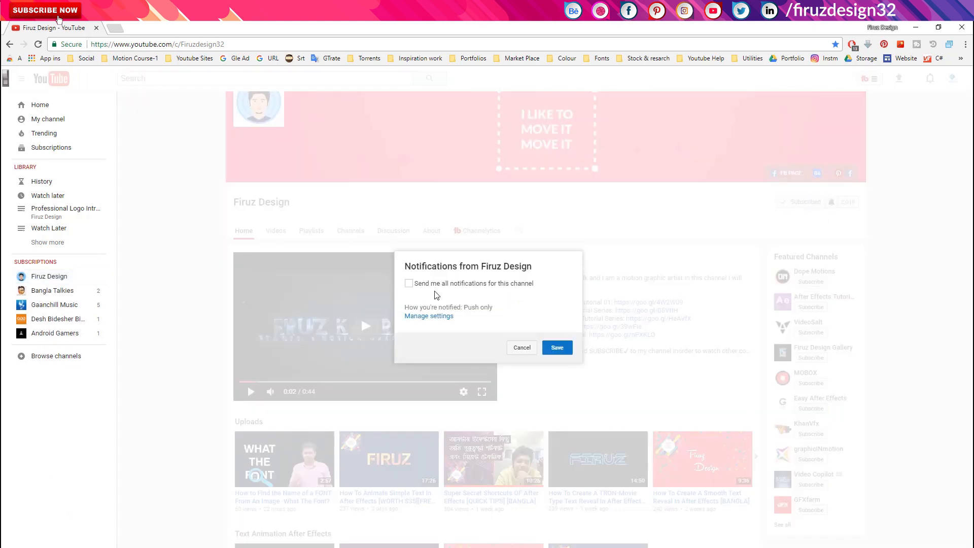
left_click(439, 284)
left_click(557, 348)
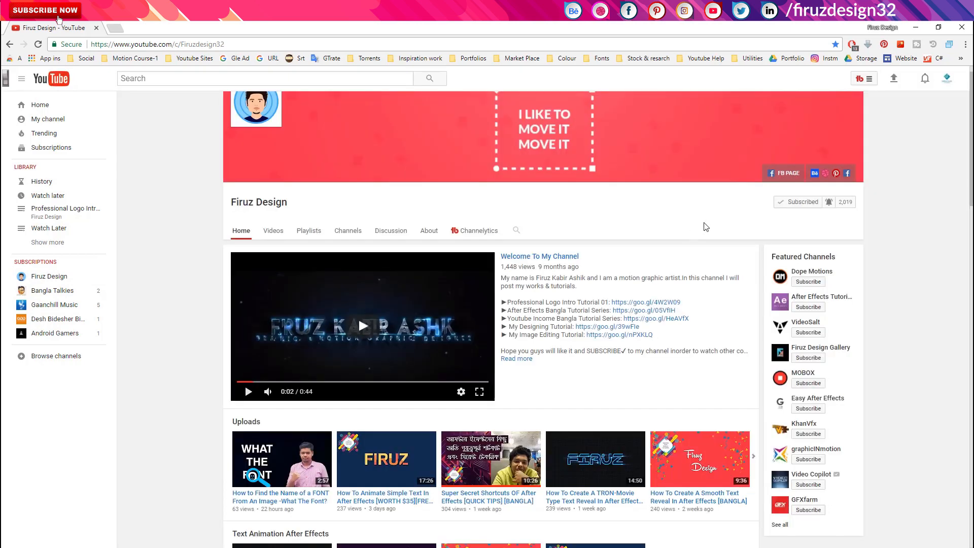